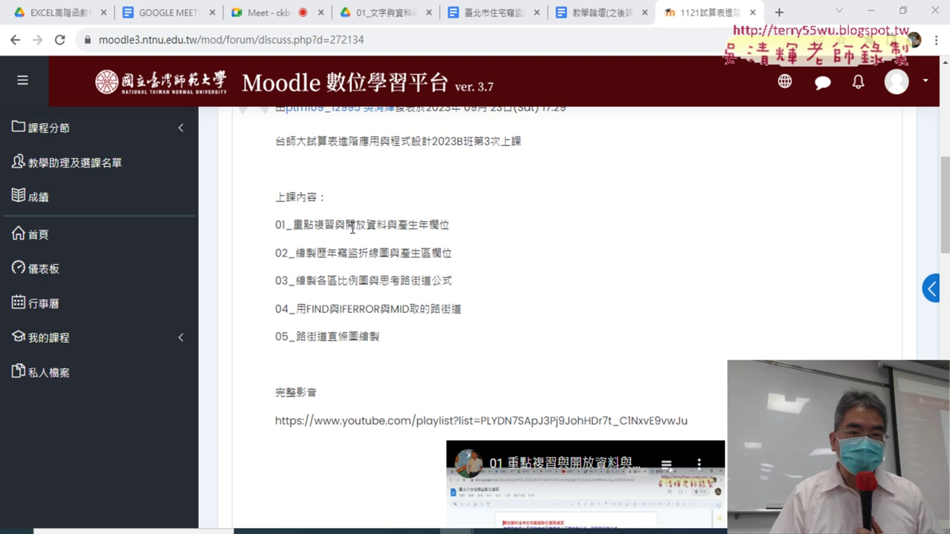
Highlight 開放資料與產生年欄位 in the Moodle post and switch to the Google Docs notes.
drag(350, 227, 455, 234)
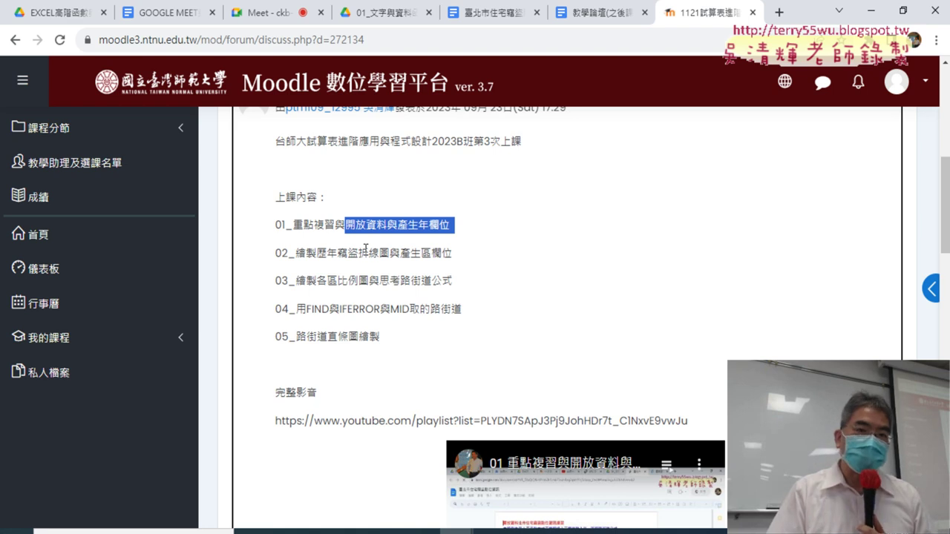
click(483, 8)
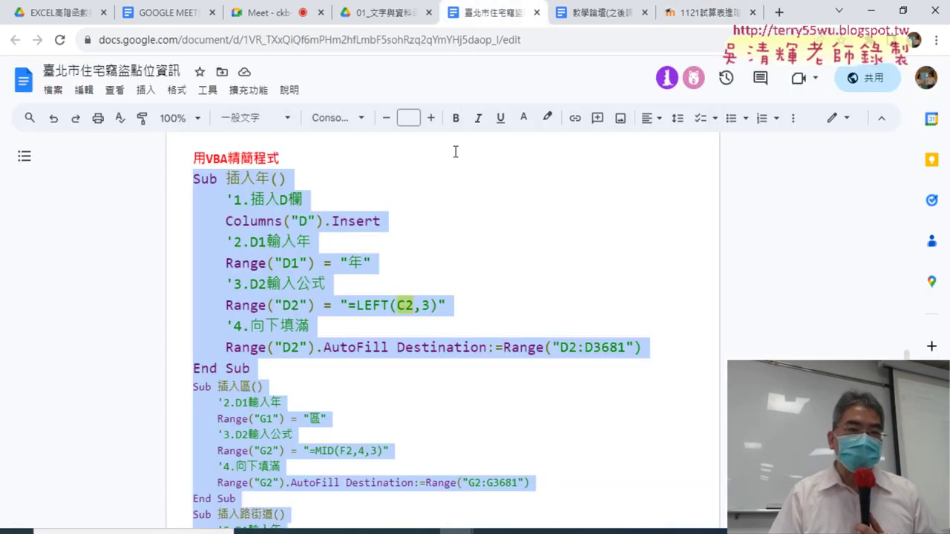
Scroll to the top of the notes, highlight 住宅竊盜 in the title, and bring Excel forward.
drag(906, 355, 923, 119)
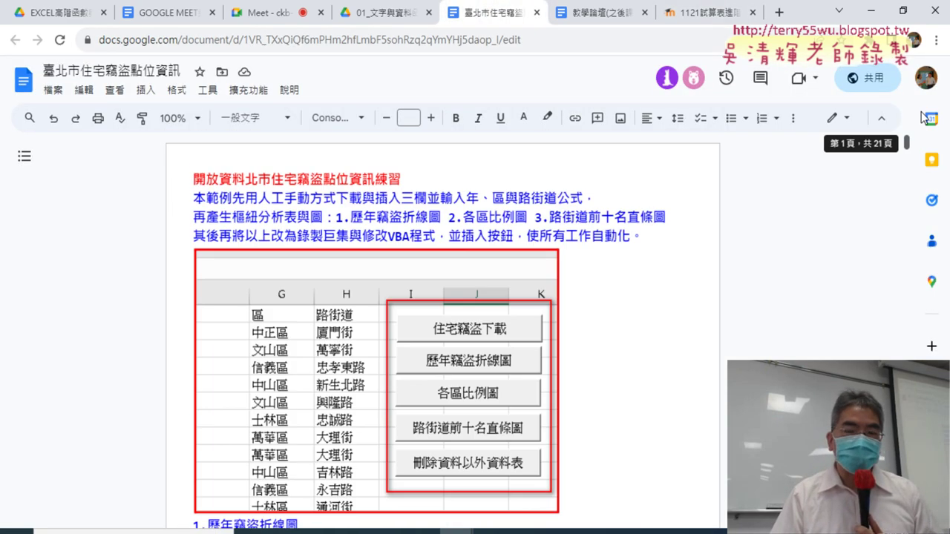
drag(271, 178, 324, 180)
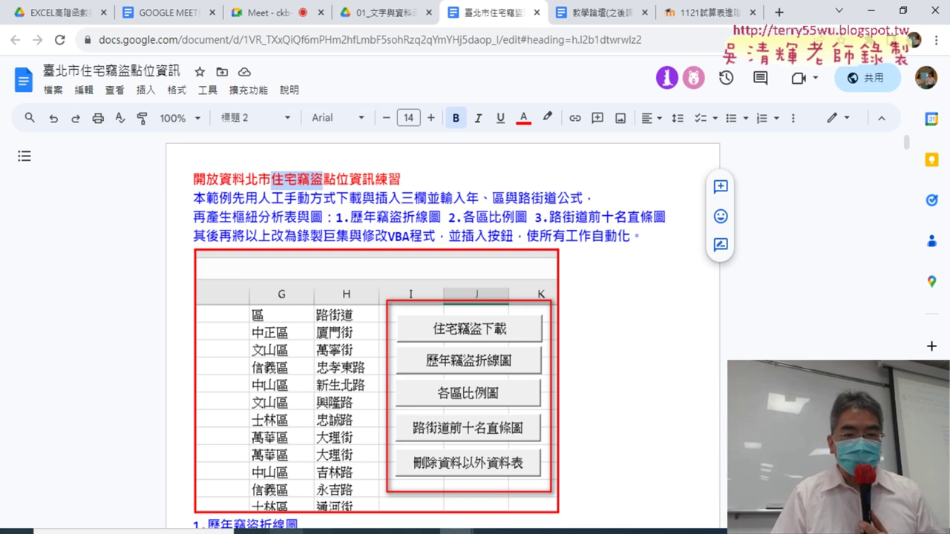
mouse_move(490, 531)
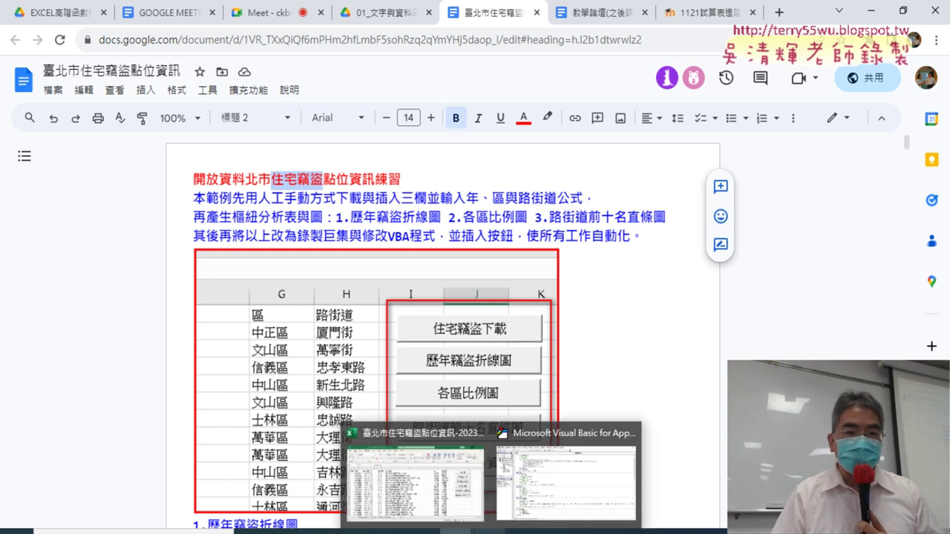
click(465, 511)
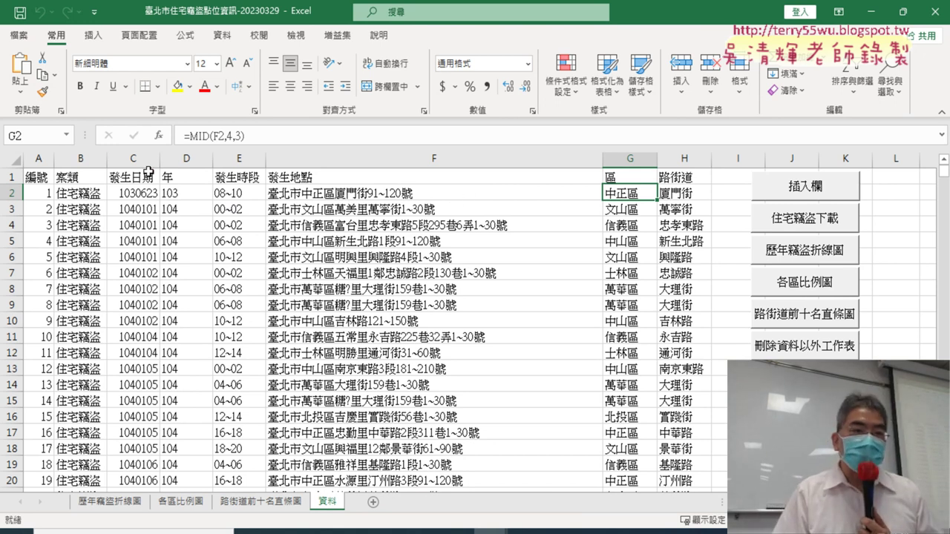
Select the 發生日期 and 年 columns and check D2's formula =LEFT(C2,3).
click(186, 159)
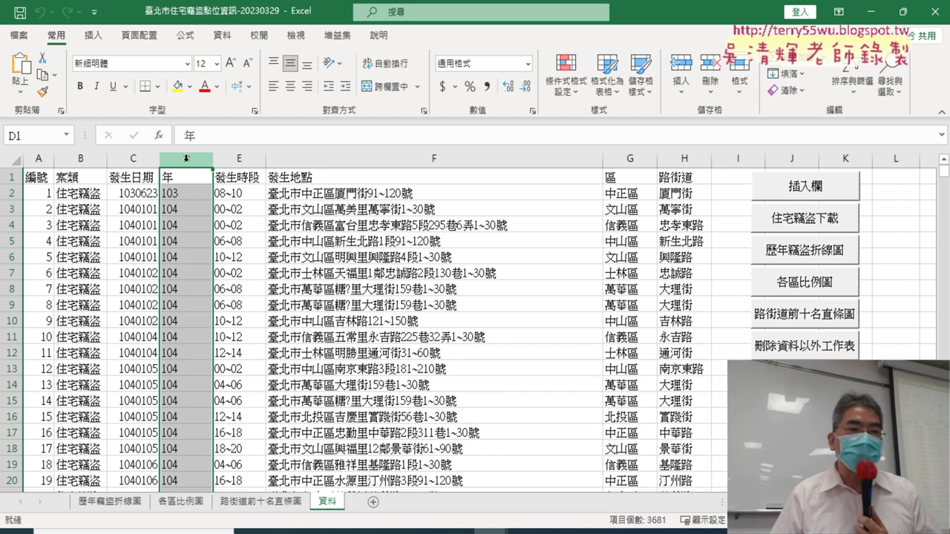
click(135, 161)
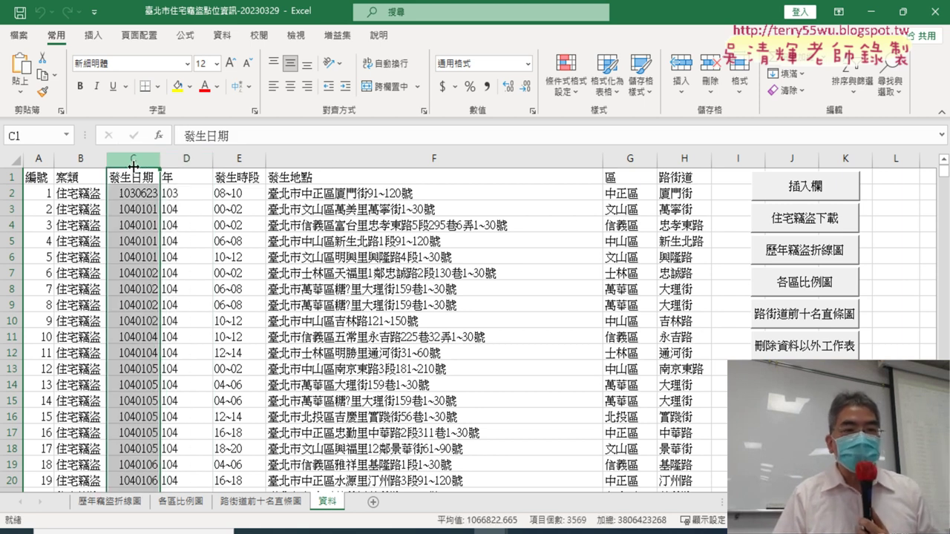
drag(133, 166, 180, 162)
click(184, 161)
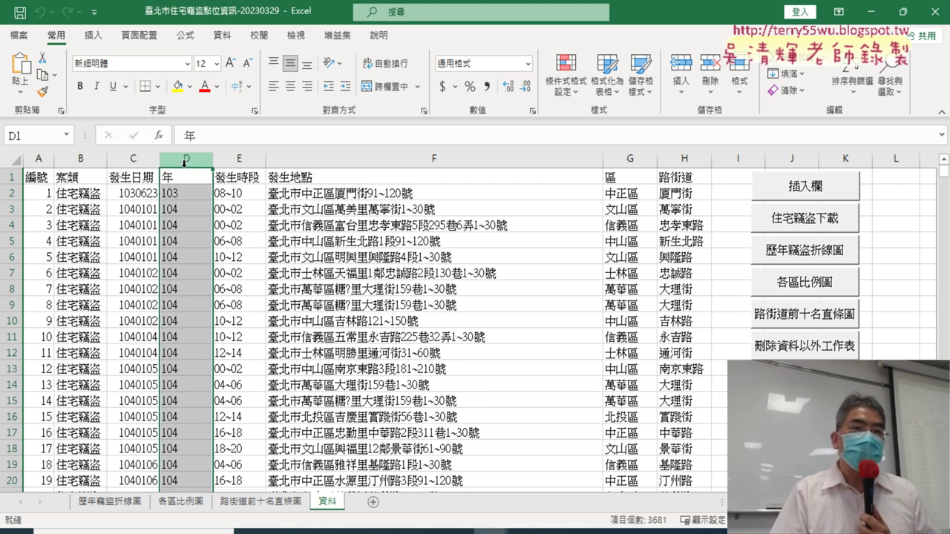
drag(185, 180, 185, 417)
click(180, 190)
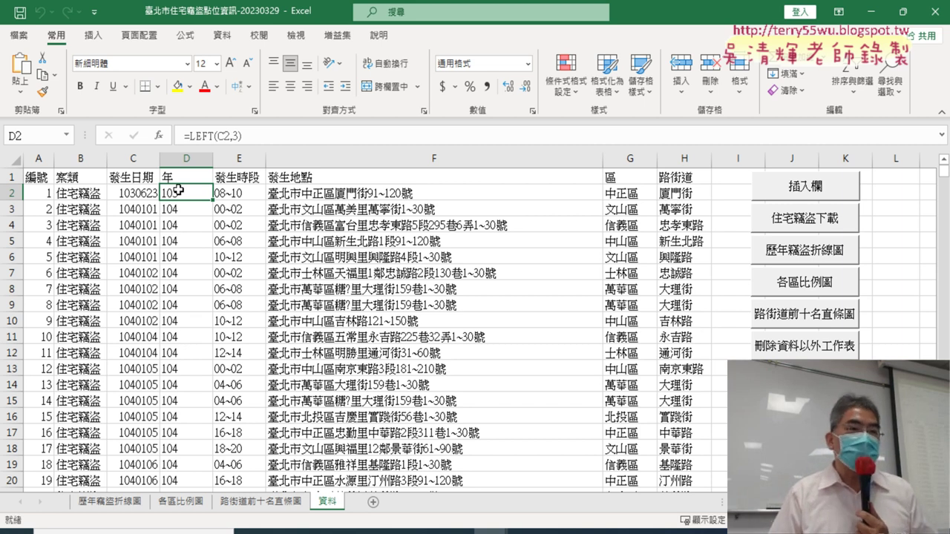
Show the 插入 ribbon commands and reselect the 年 and 發生日期 columns.
click(92, 35)
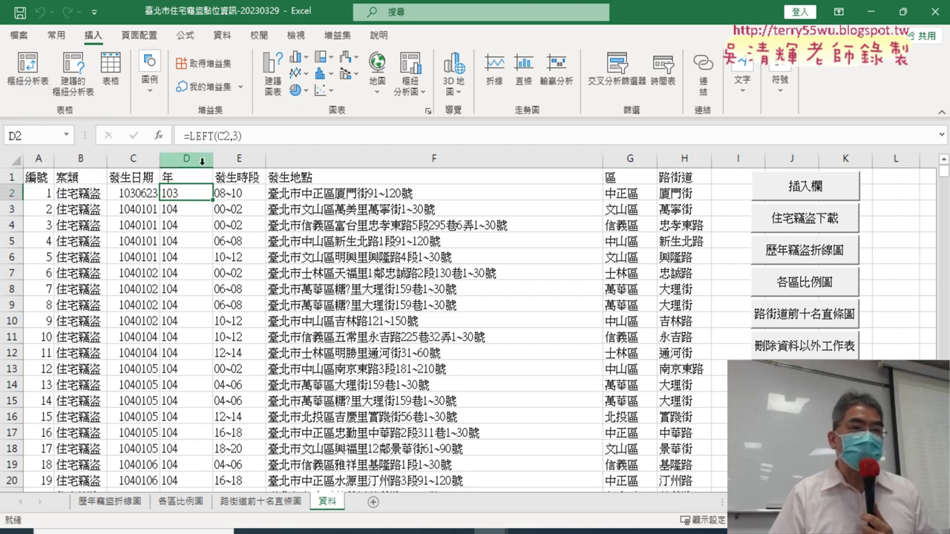
click(195, 158)
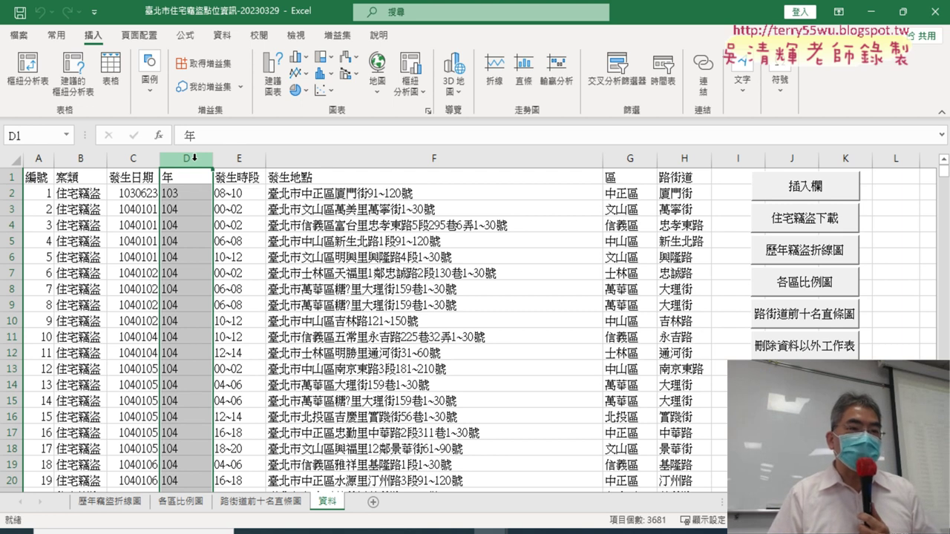
click(135, 158)
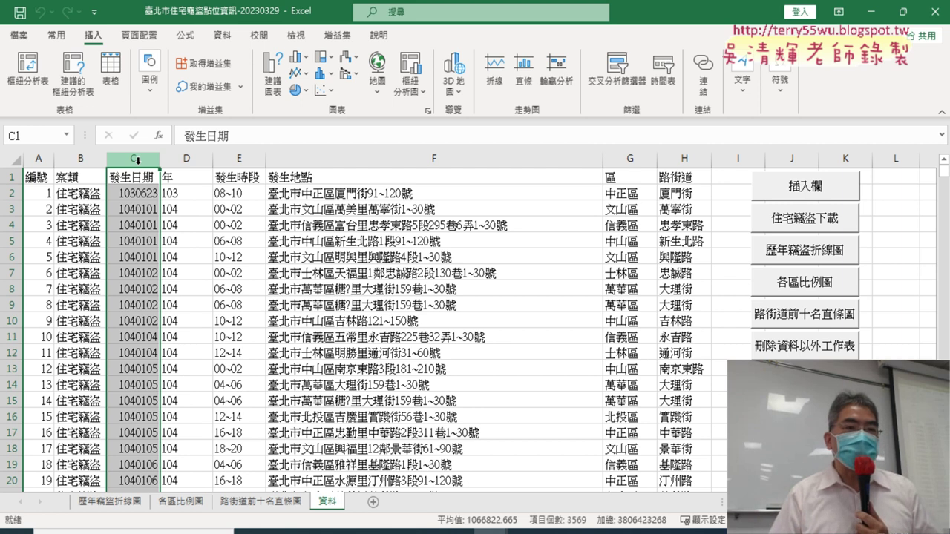
click(186, 158)
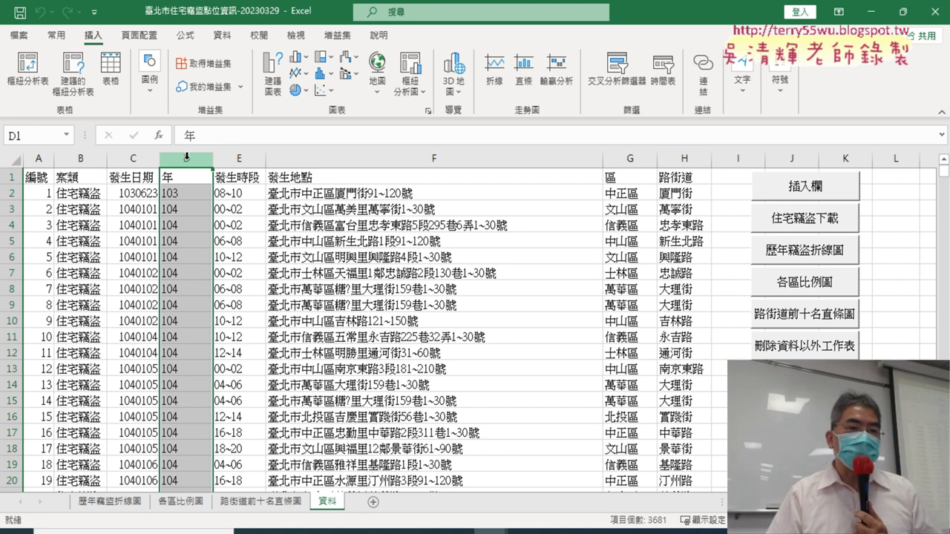
Refill =LEFT(C2,3) from D2 down the entire 年 column.
right_click(187, 159)
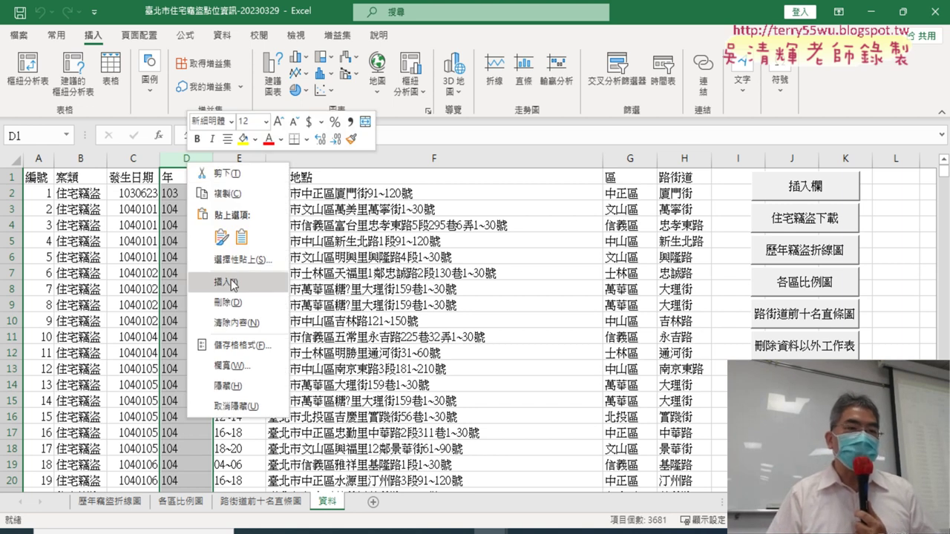
click(171, 177)
click(170, 178)
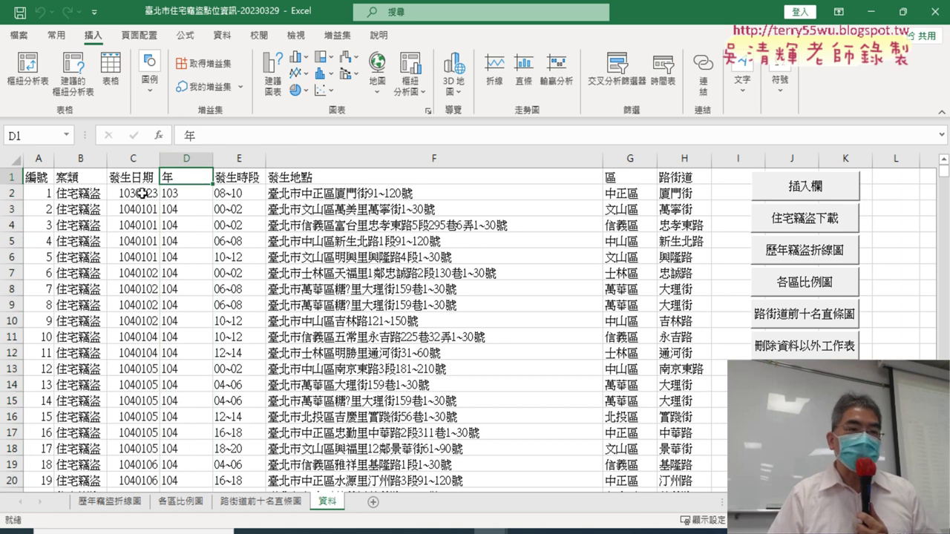
click(189, 195)
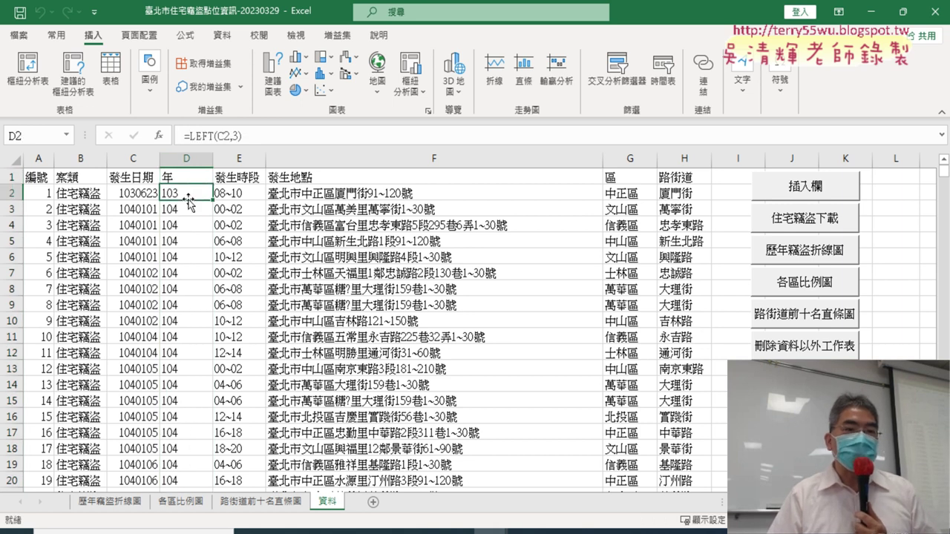
double_click(213, 201)
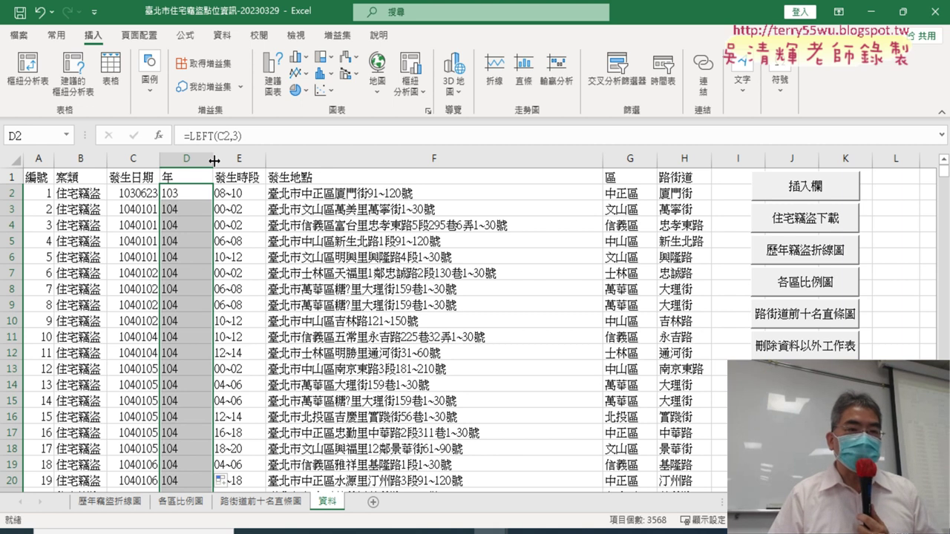
Select the 年 column together with the 區 column.
click(193, 156)
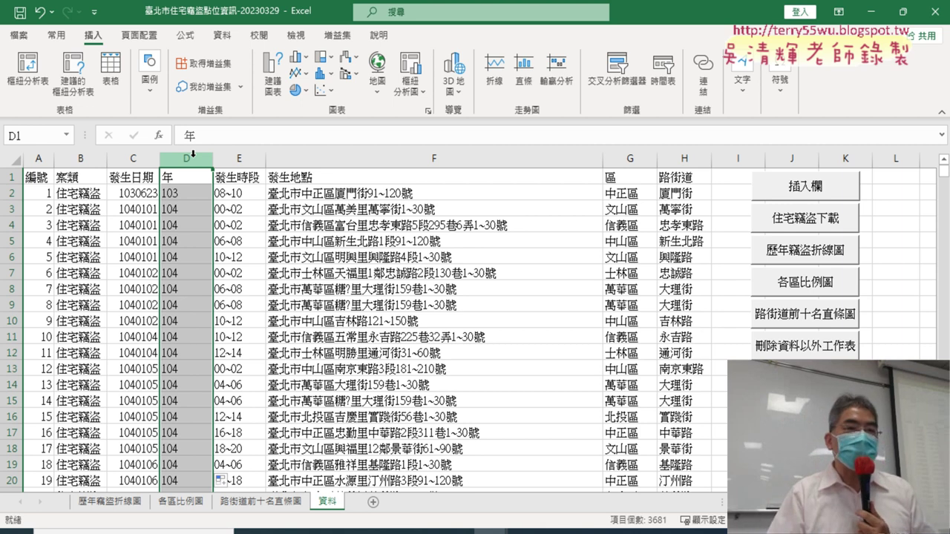
ctrl+click(630, 159)
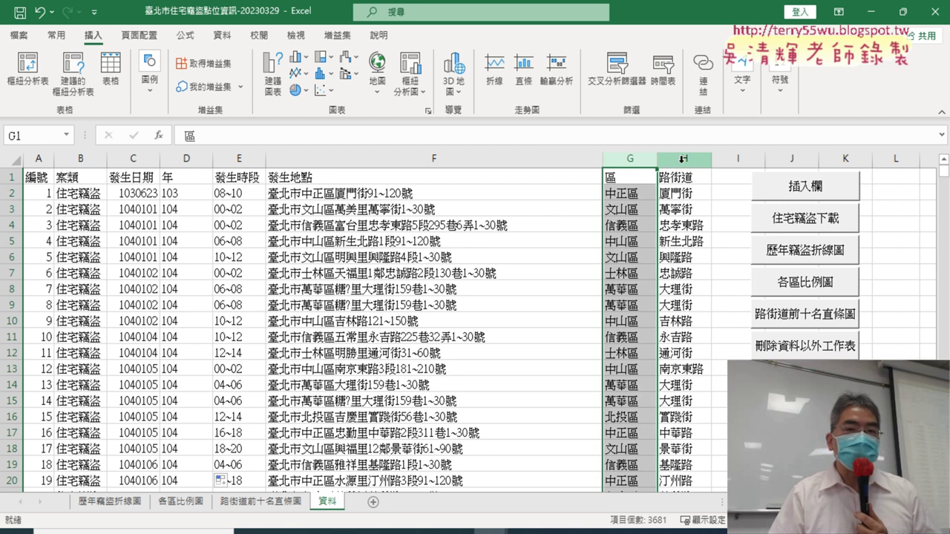
drag(683, 158, 529, 150)
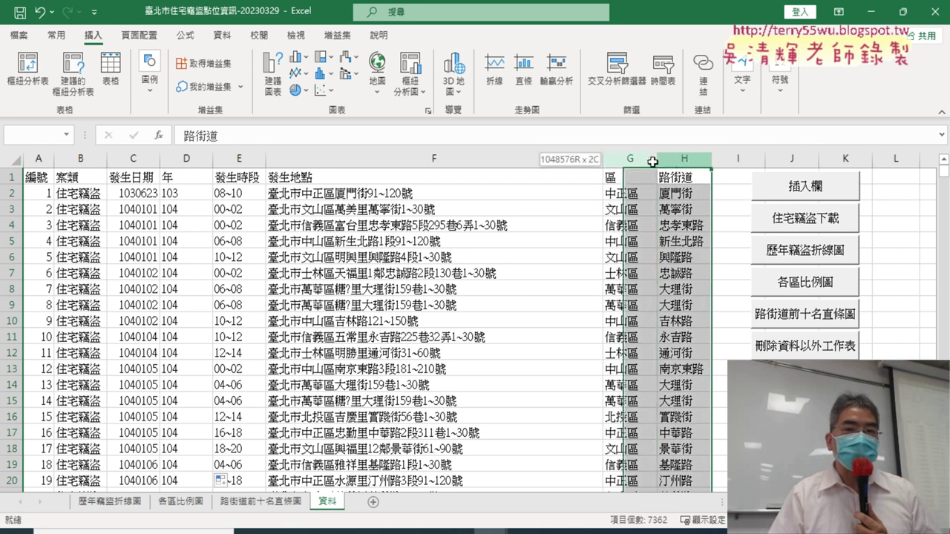
click(186, 158)
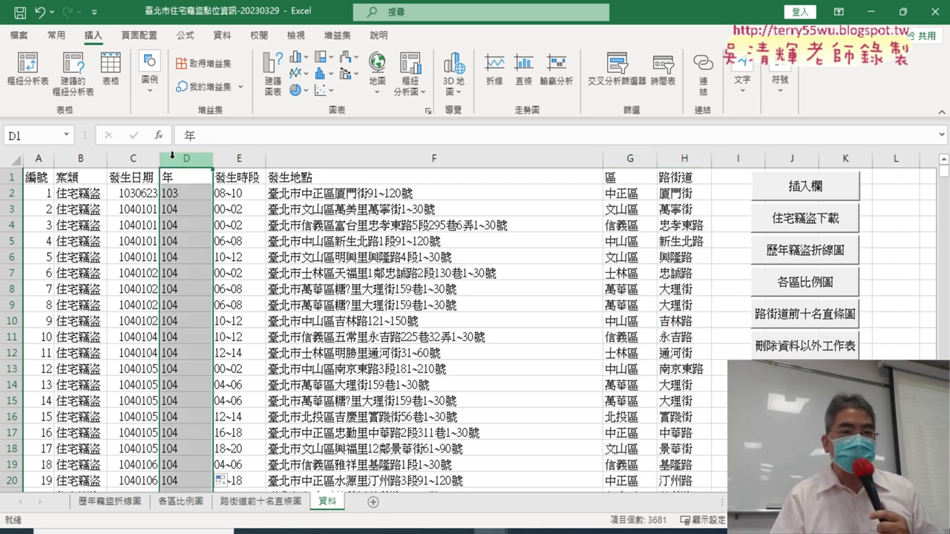
ctrl+click(636, 160)
Delete the selected 年, 區 and 路街道 columns.
right_click(654, 159)
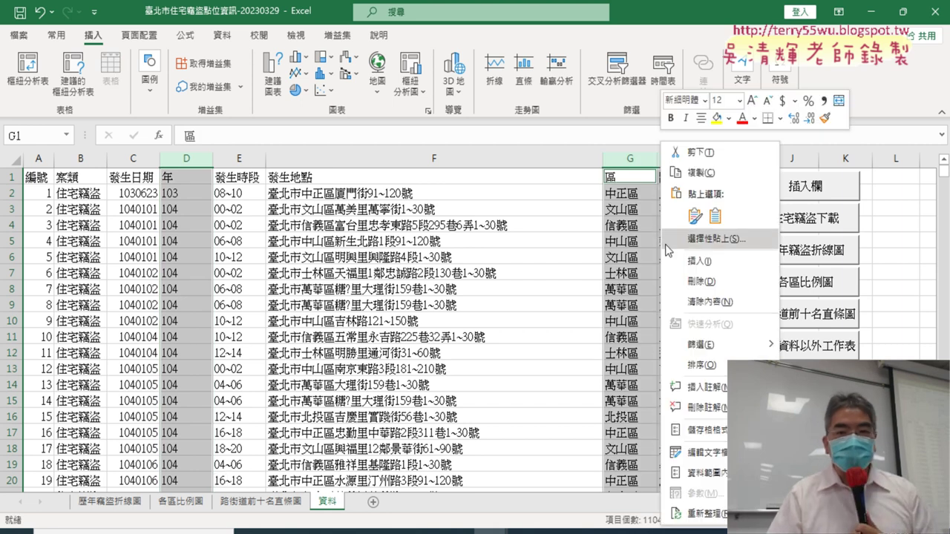
click(699, 282)
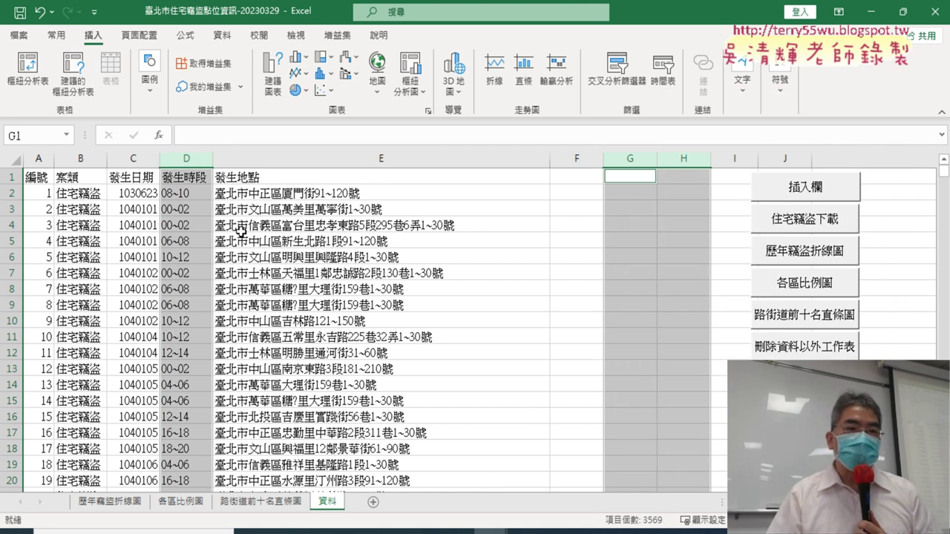
click(248, 227)
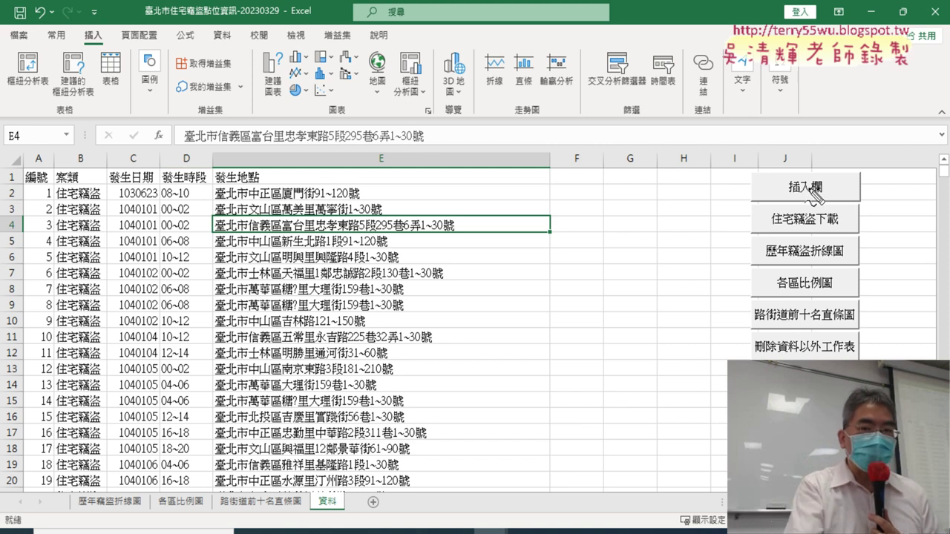
Point out the 插入欄 macro button and run it to rebuild the columns.
drag(788, 199, 826, 203)
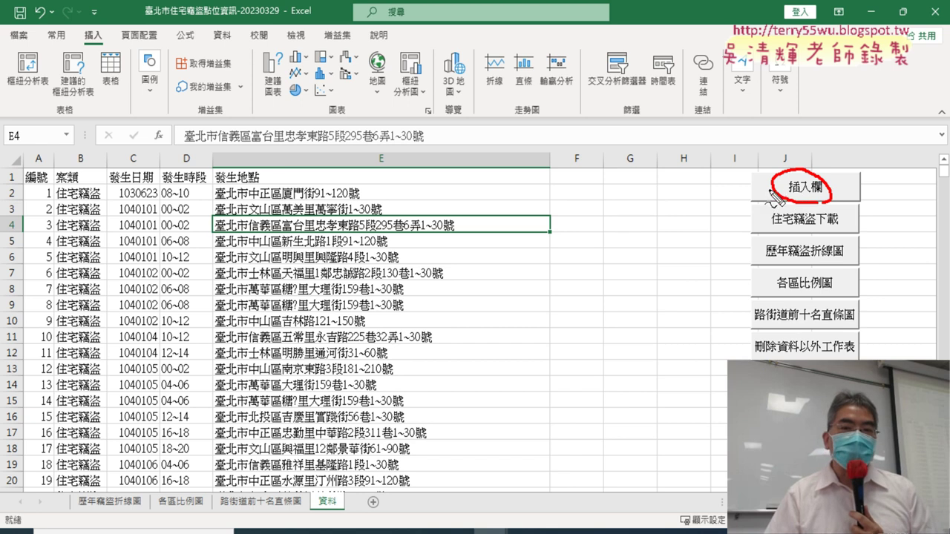
key(Escape)
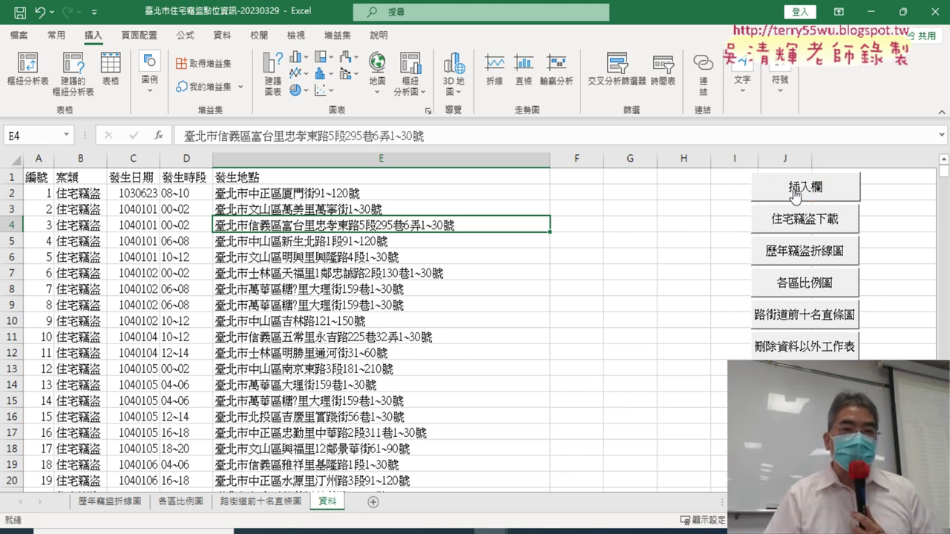
click(795, 195)
Check the regenerated 年, 區 and 路街道 columns by selecting them.
click(174, 161)
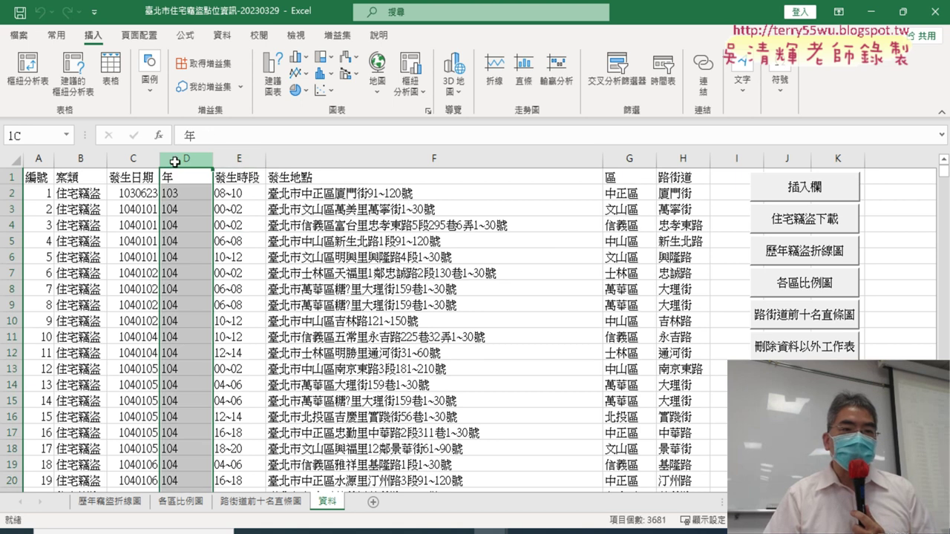
click(629, 159)
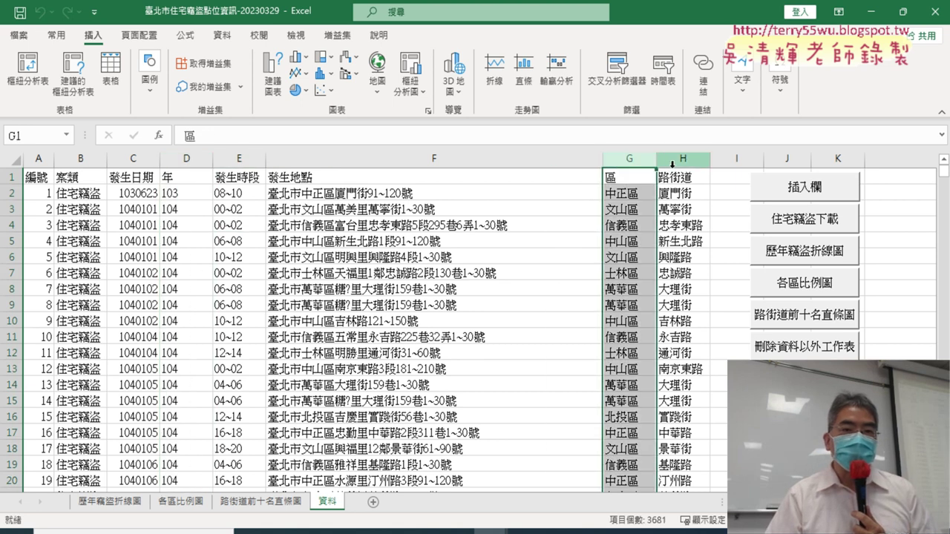
drag(682, 159, 625, 160)
click(181, 158)
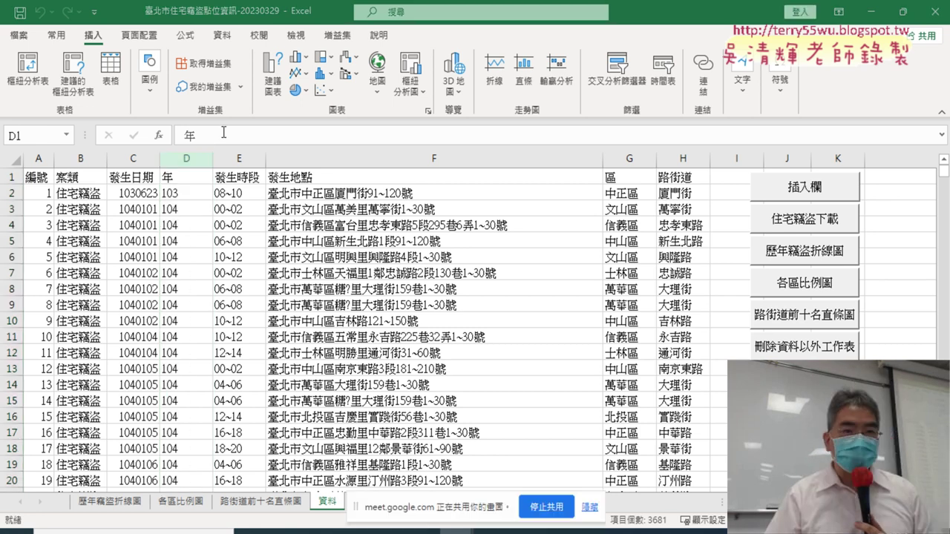
click(190, 158)
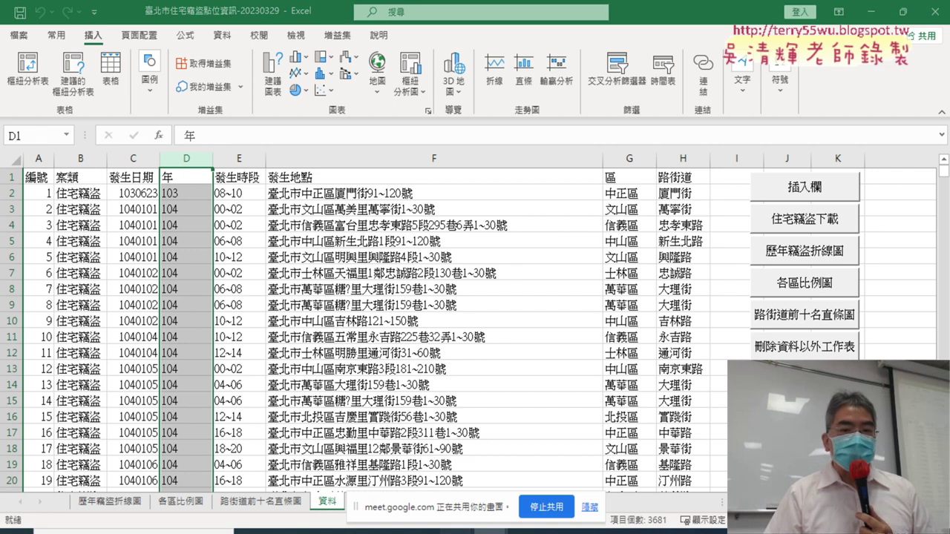
Switch to the 臺北市住宅竊盜點位資訊 Google Docs handout.
mouse_move(460, 527)
click(386, 475)
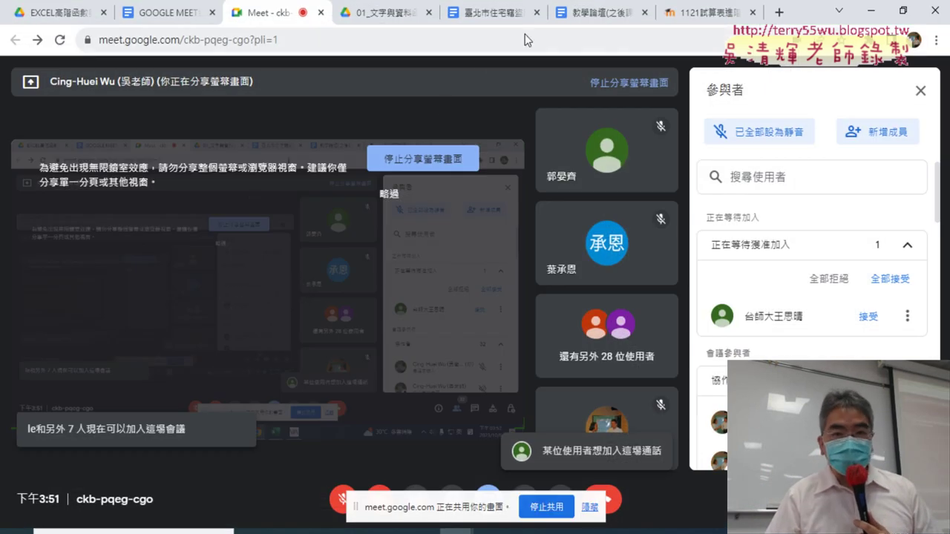
click(491, 12)
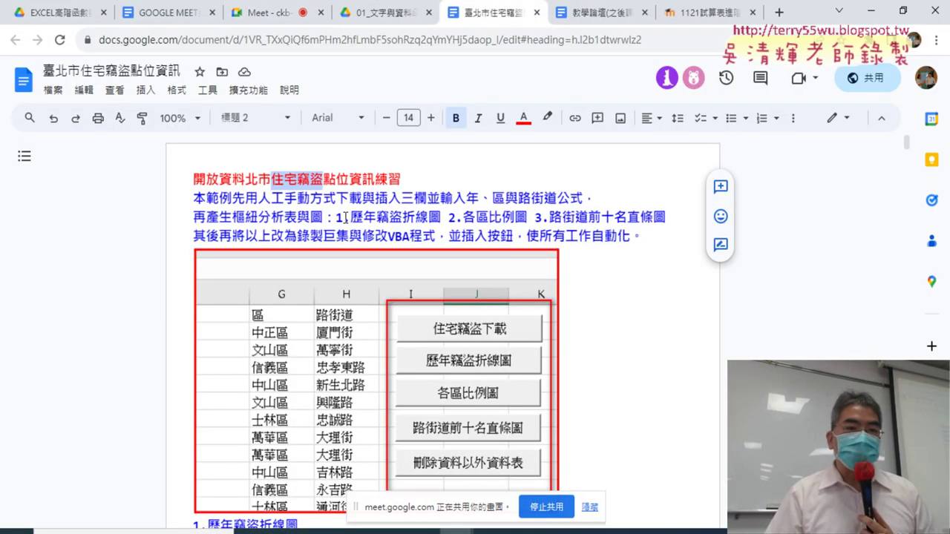
Highlight chart names 1.歷年竊盜折線圖 through 3.路街道前十名直條圖, then return to Excel.
drag(337, 218, 440, 221)
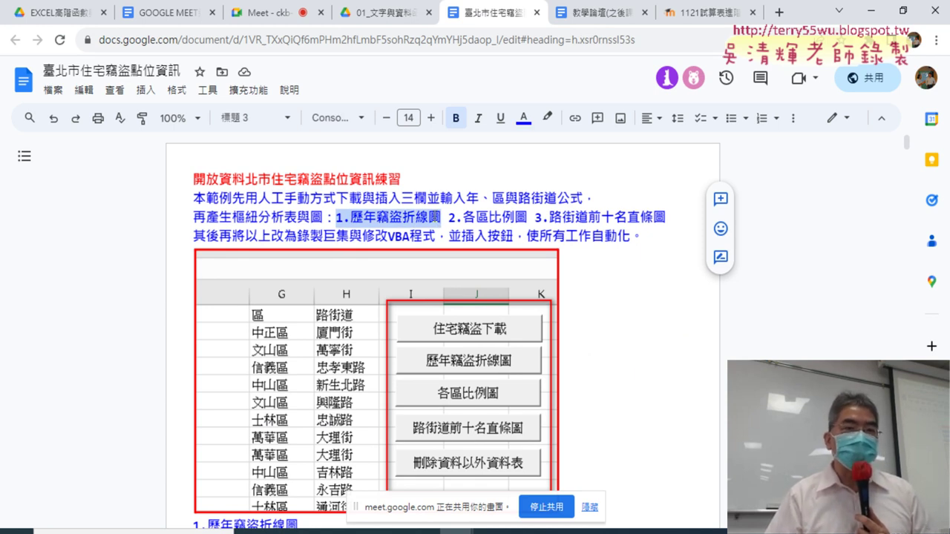
drag(453, 219, 670, 220)
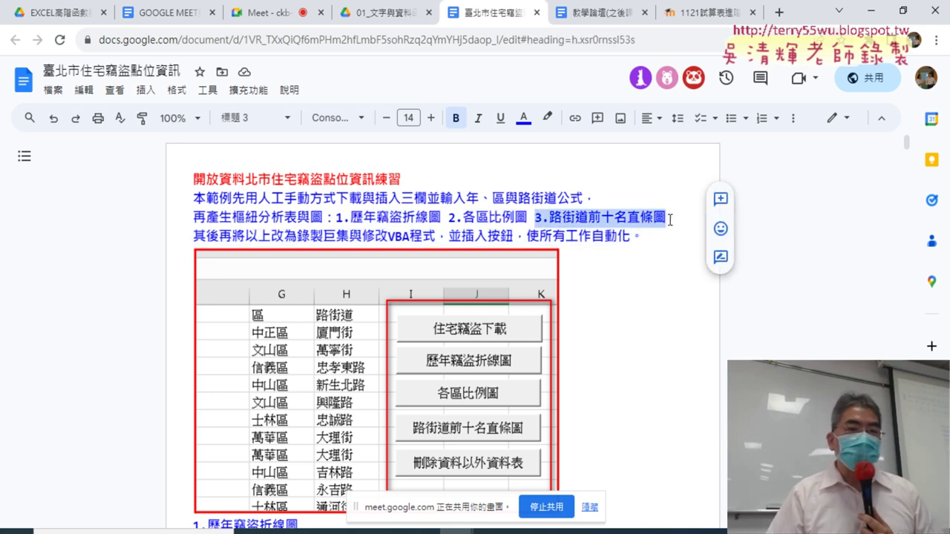
key(alt+Tab)
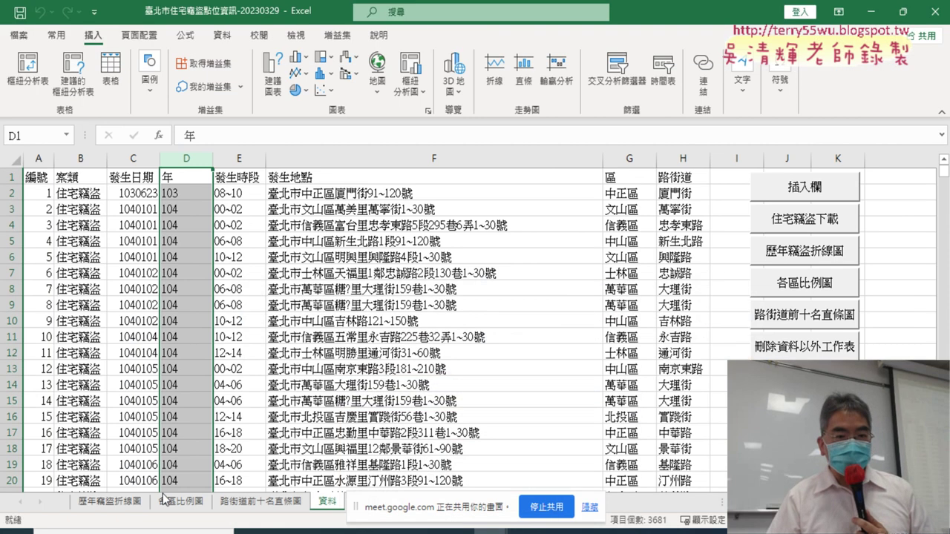
click(117, 505)
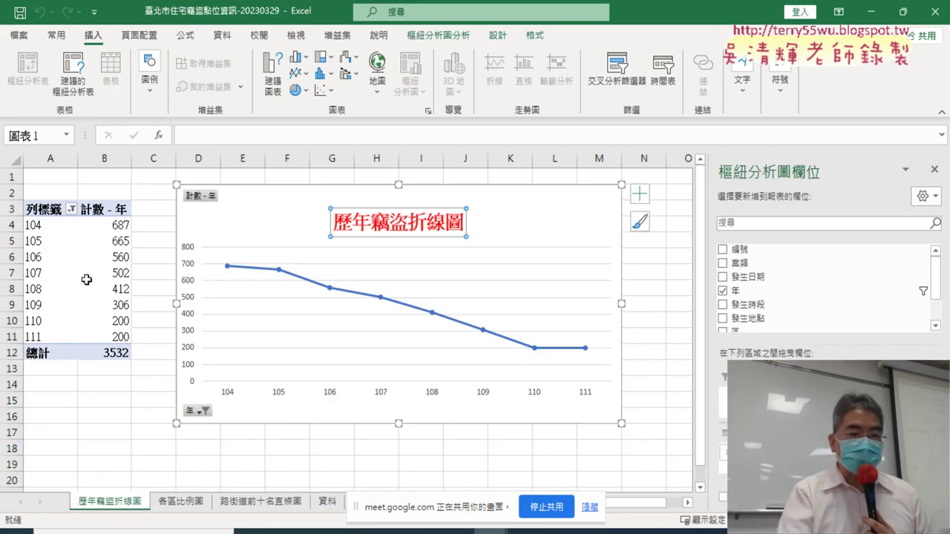
mouse_move(87, 282)
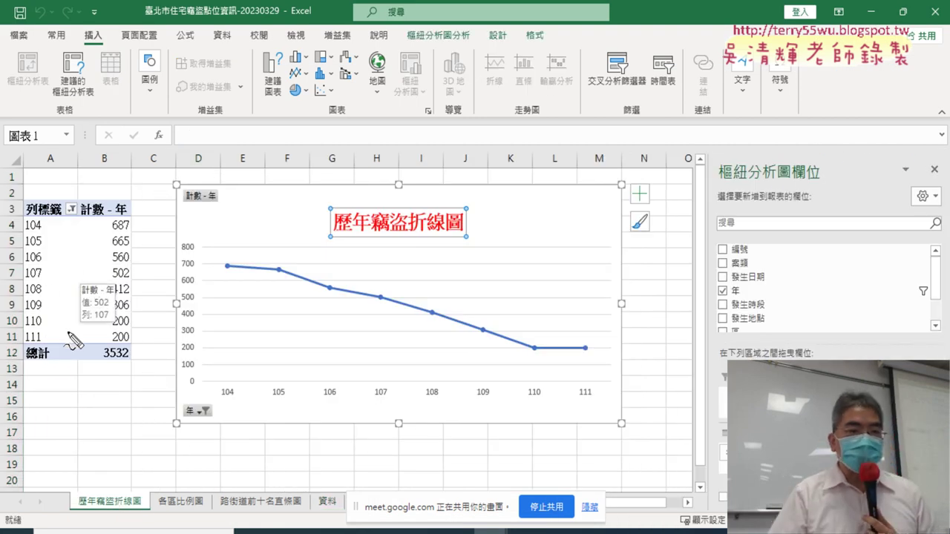
drag(67, 375, 93, 380)
mouse_move(275, 441)
mouse_down()
mouse_move(301, 182)
mouse_move(393, 395)
mouse_up()
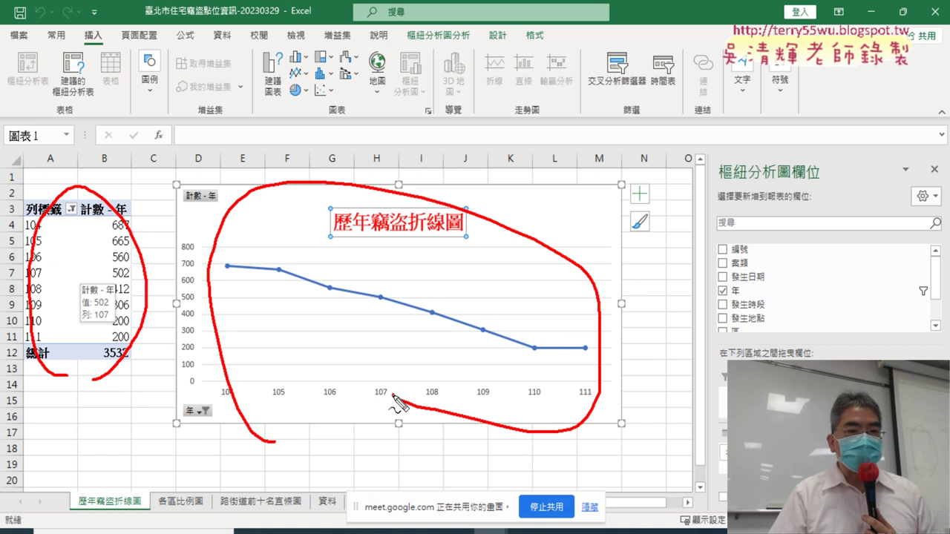
drag(167, 519, 197, 528)
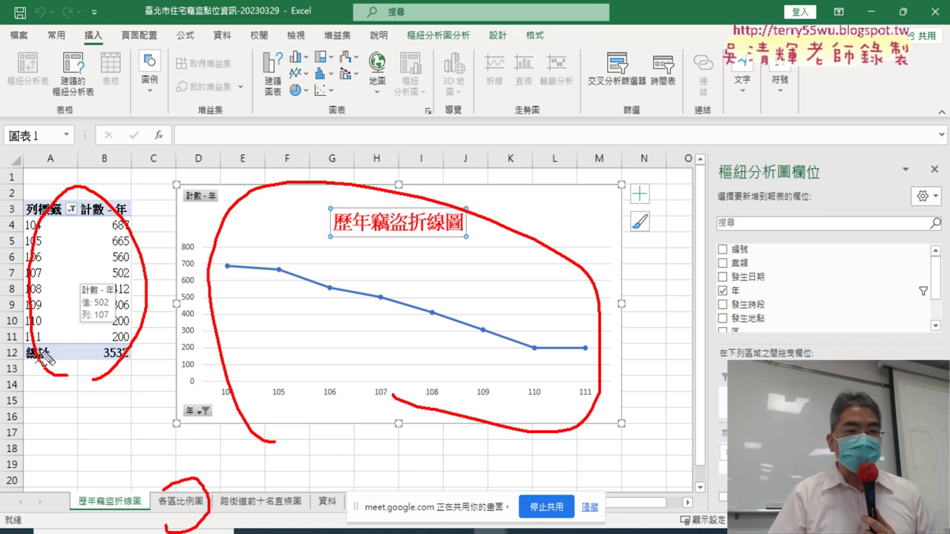
key(Escape)
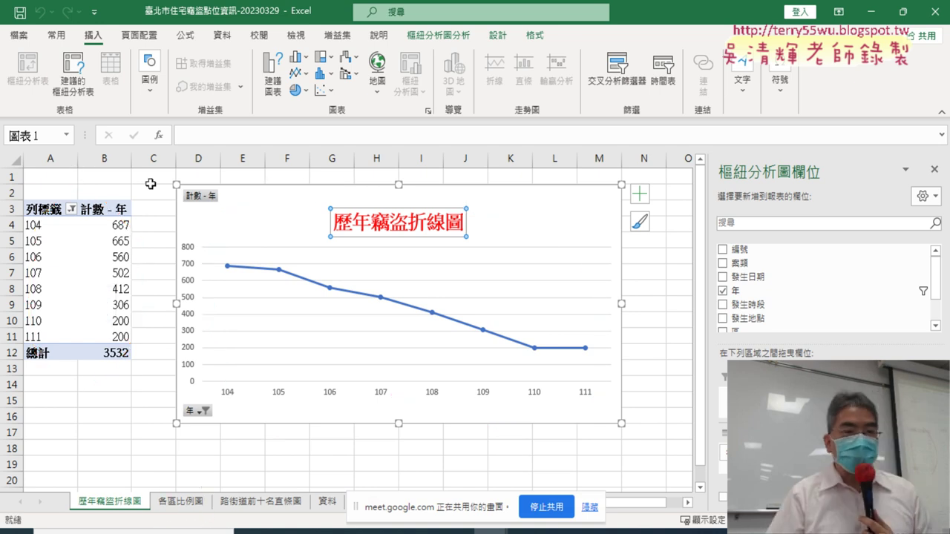
click(192, 506)
click(249, 503)
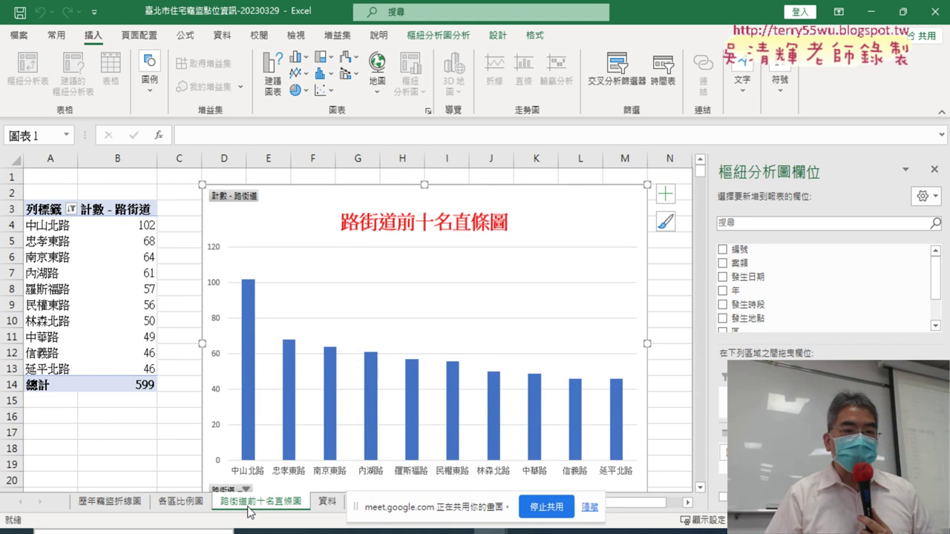
click(589, 508)
Delete all sheets except 資料 and build the 歷年竊盜折線圖 line chart sheet.
click(327, 501)
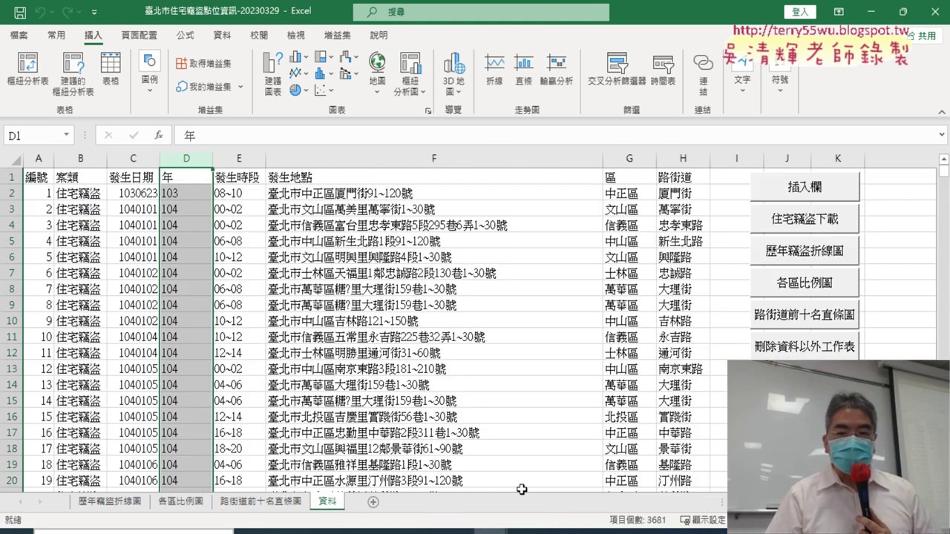
click(837, 356)
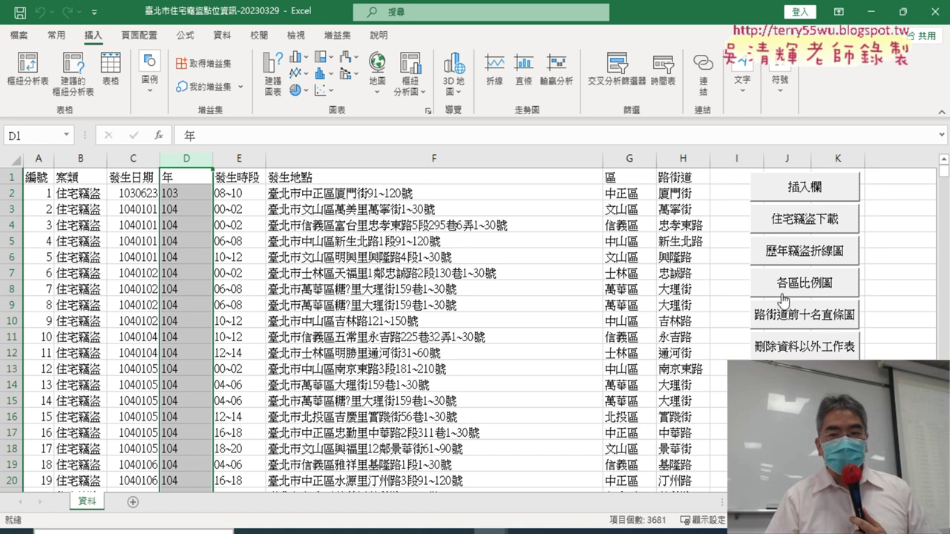
click(827, 255)
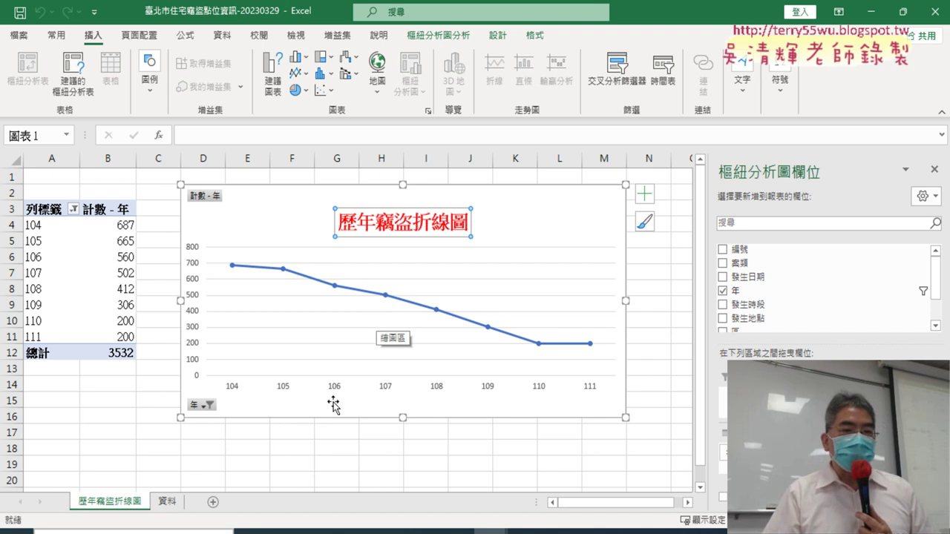
Build the 各區比例圖 pie chart sheet, then rerun its macro, triggering error 1004.
click(168, 502)
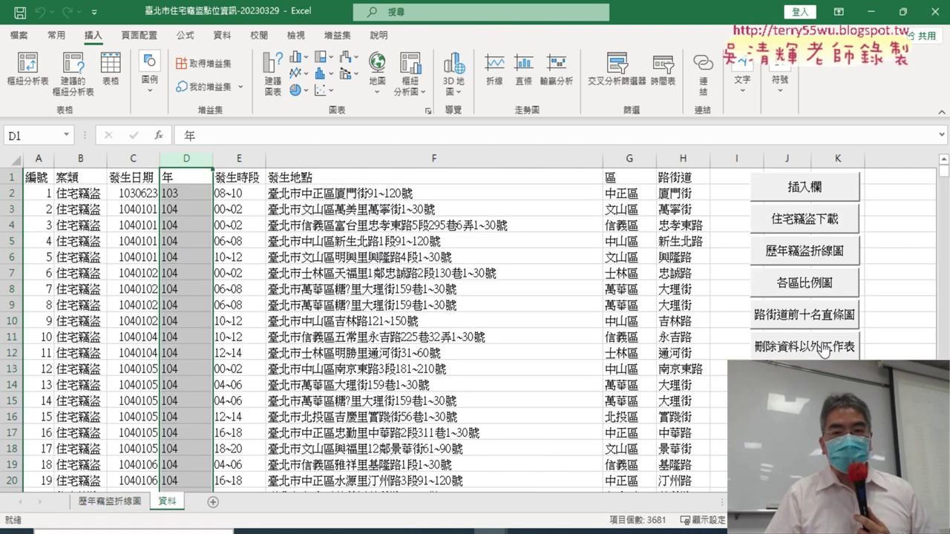
click(819, 288)
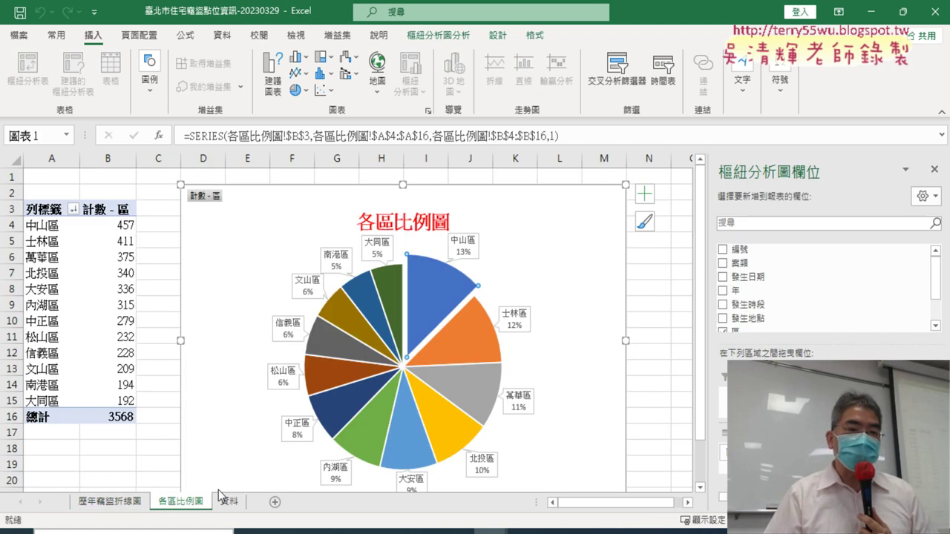
click(223, 501)
click(816, 283)
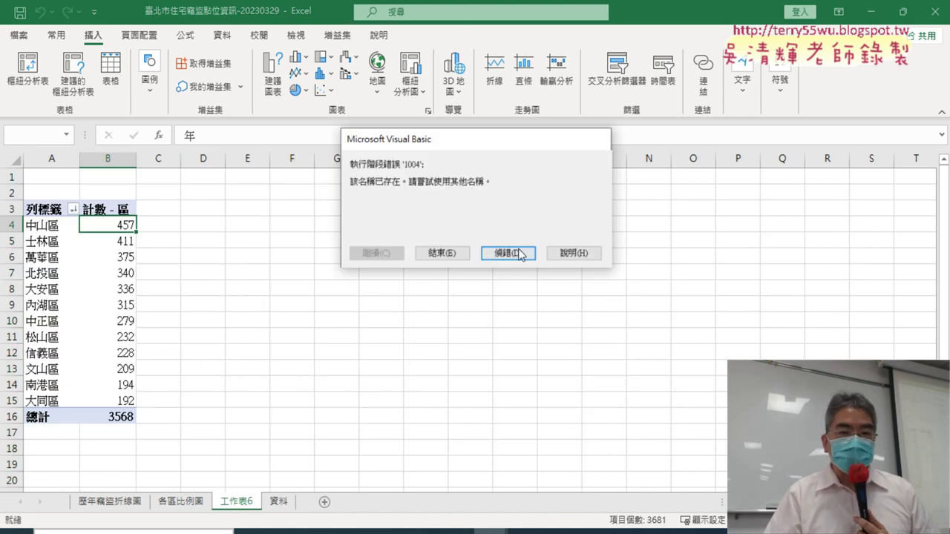
Debug to the failing line ActiveSheet.Name = "各區比例圖", reset the macro, and close VBA.
click(521, 253)
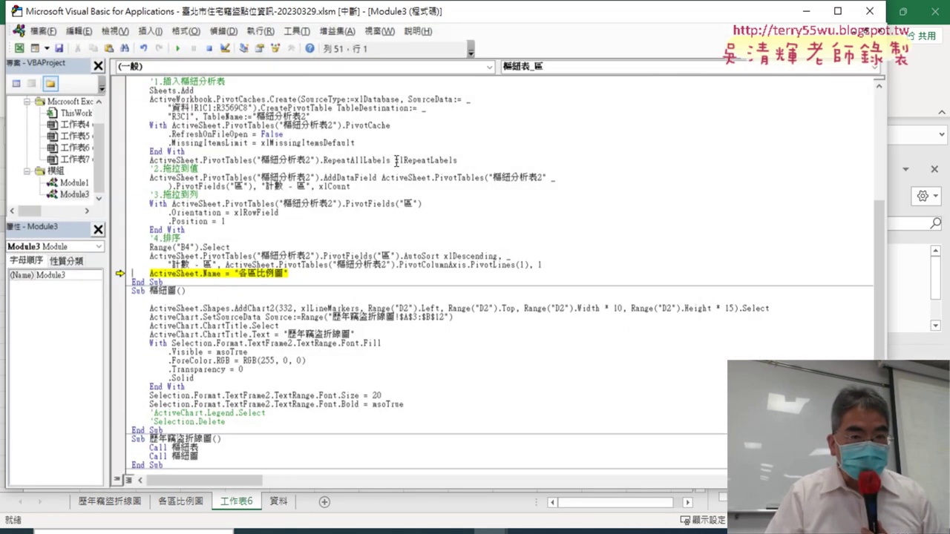
scroll(332, 129, up, 3)
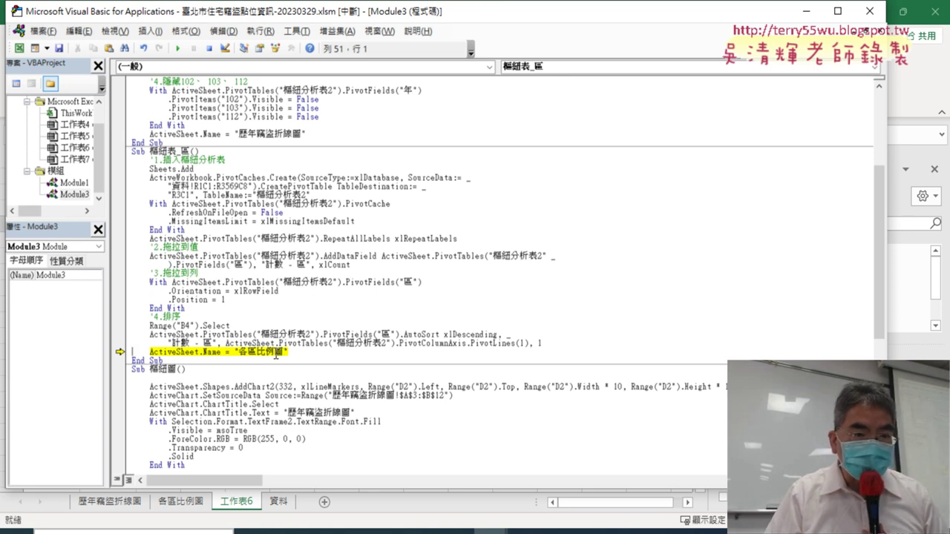
click(209, 48)
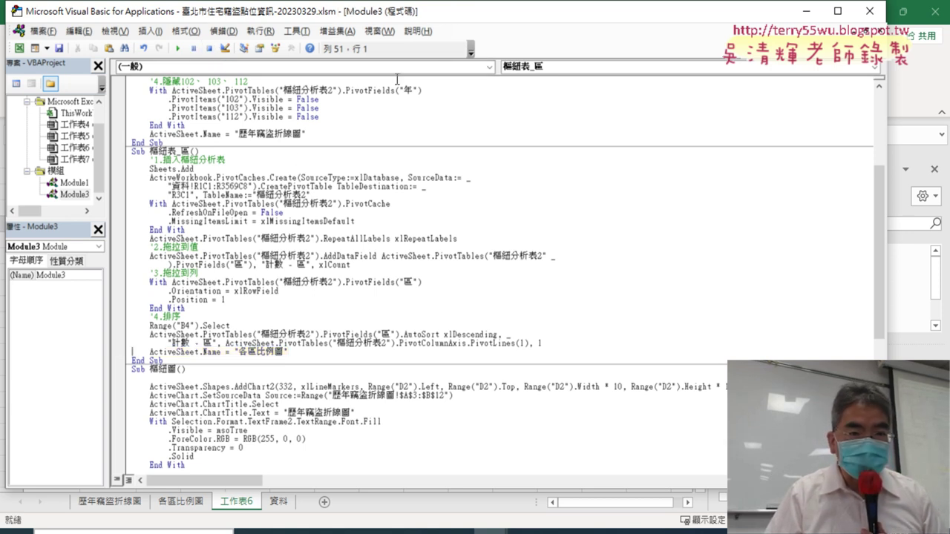
click(880, 9)
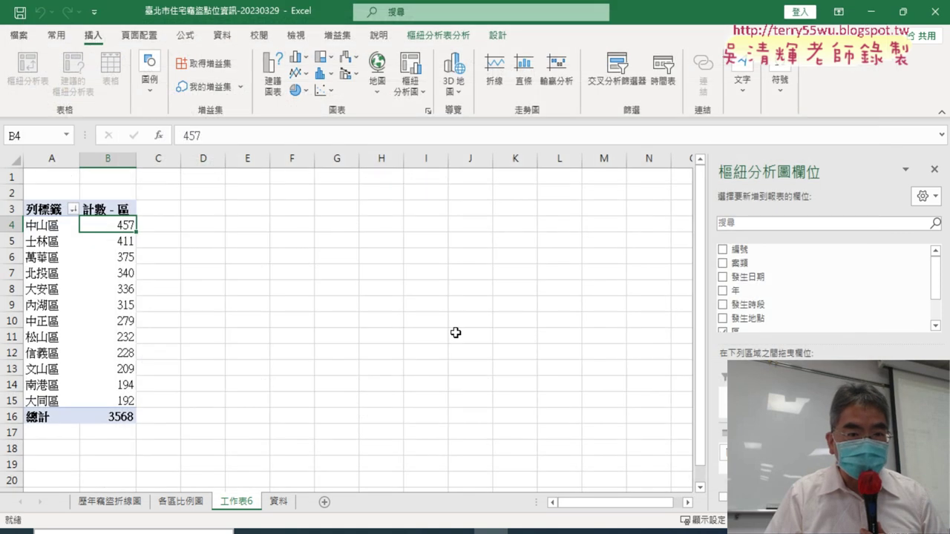
Delete the leftover 工作表6 sheet and build the 路街道前十名直條圖 top-ten streets chart.
right_click(234, 505)
click(276, 320)
click(440, 318)
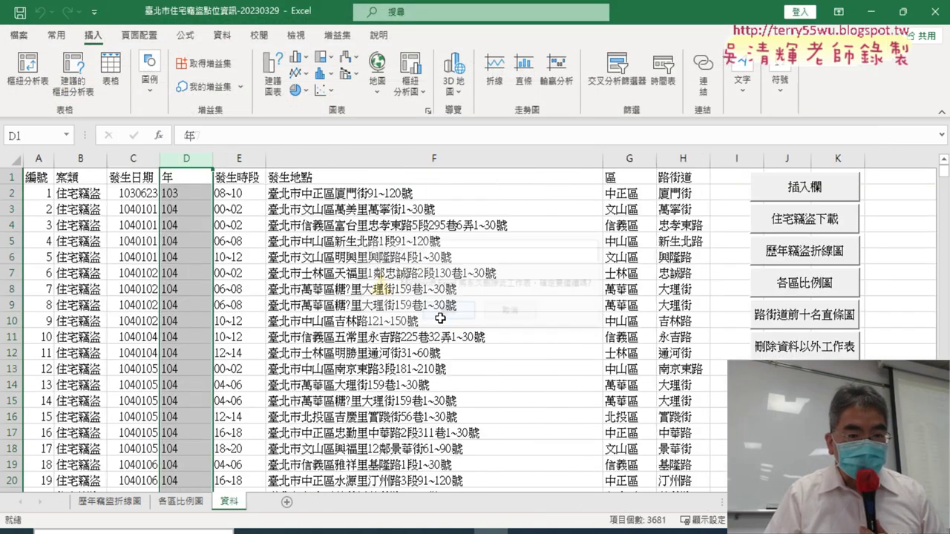
click(816, 320)
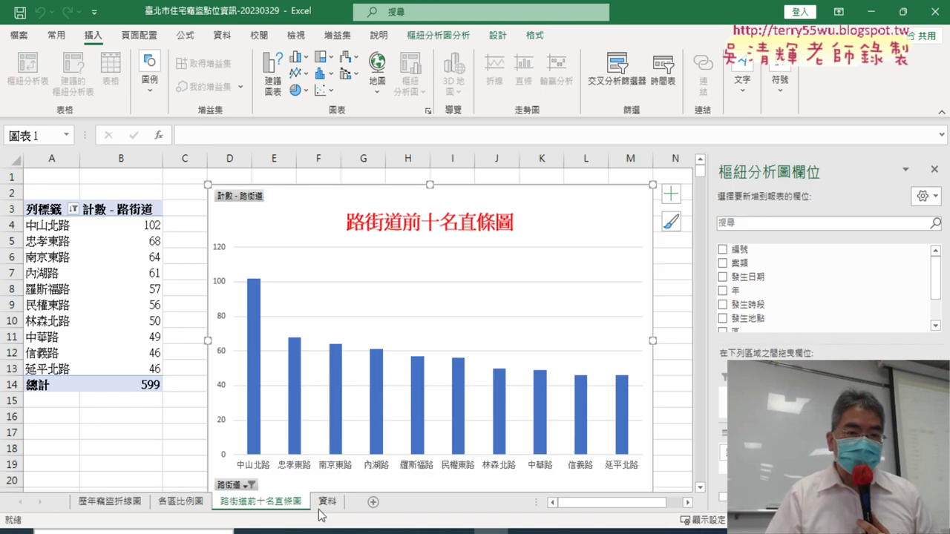
click(327, 501)
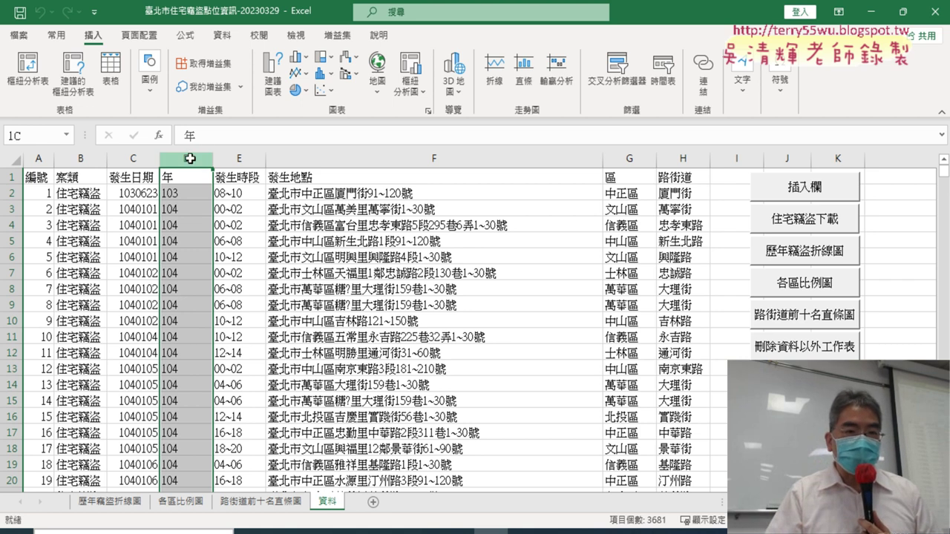
click(627, 158)
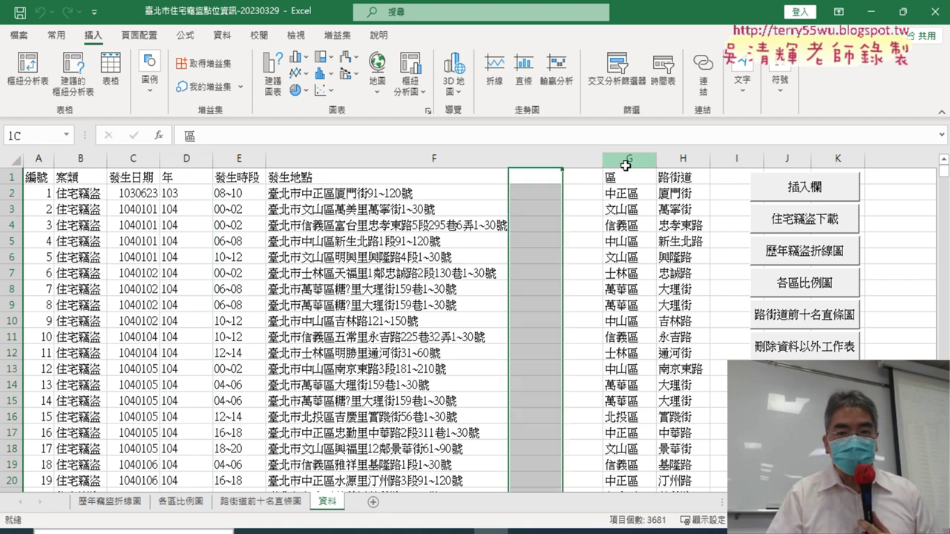
ctrl+click(680, 160)
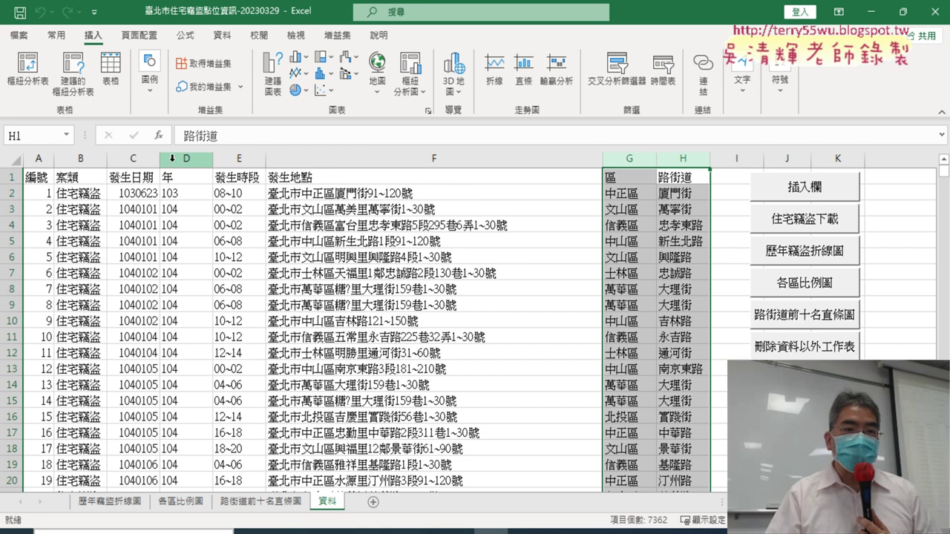
click(172, 158)
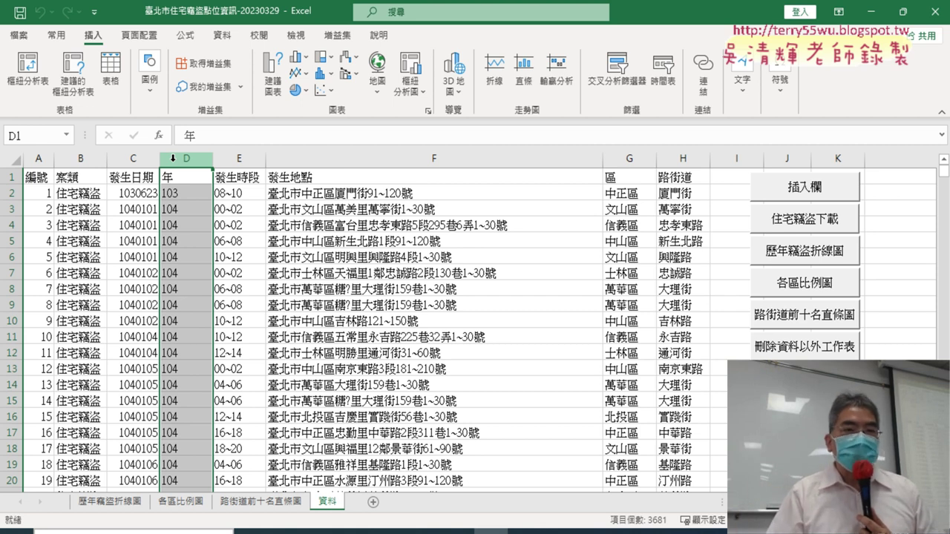
Tick the 開發人員 (Developer) tab under Customize Ribbon in Excel Options.
click(94, 13)
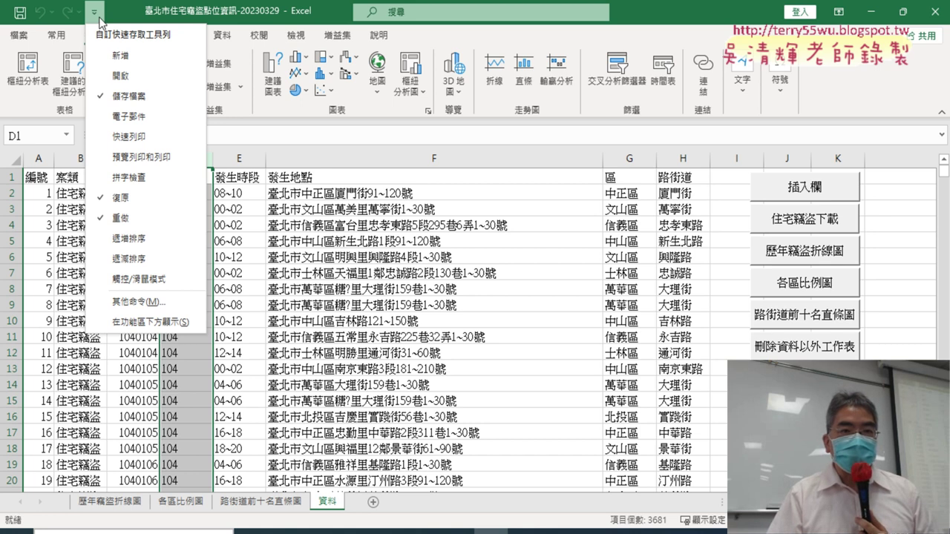
click(148, 305)
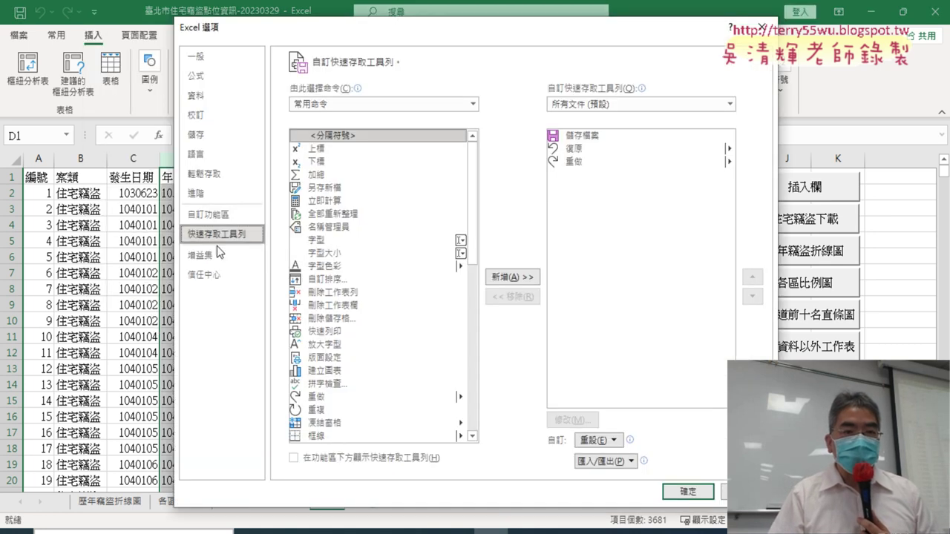
click(219, 214)
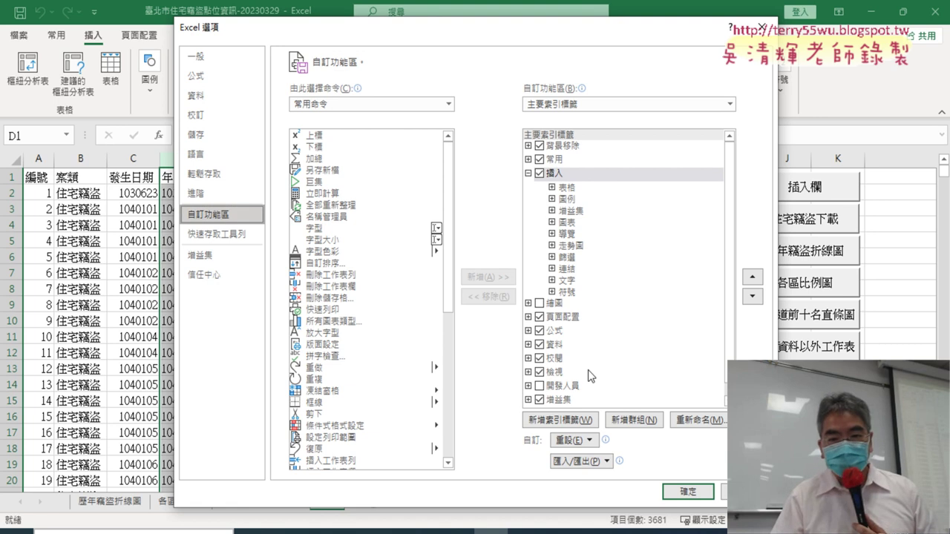
click(539, 385)
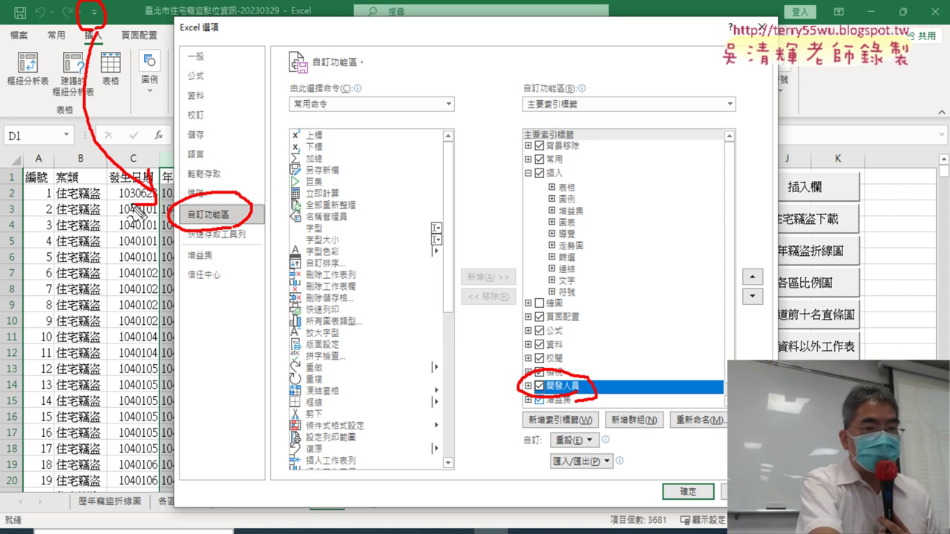
key(Escape)
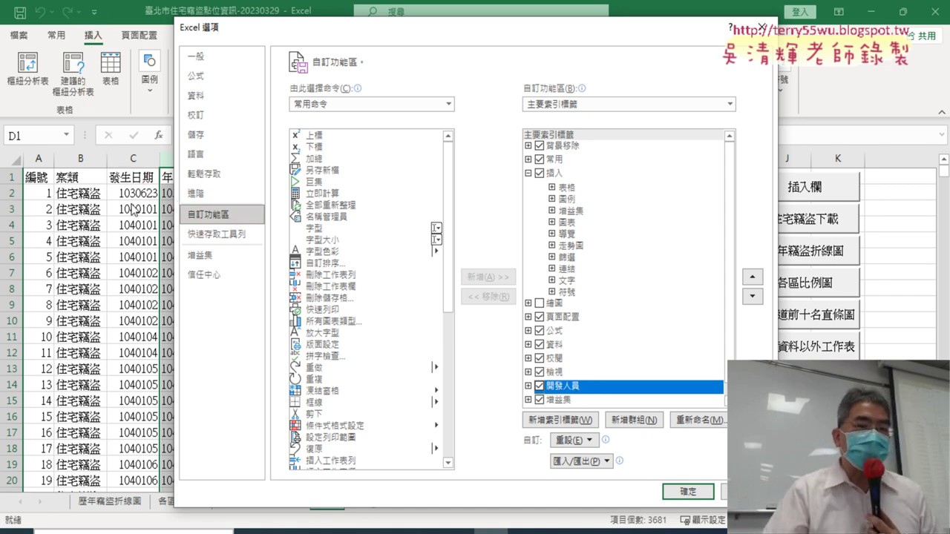
Apply the ribbon change, mark up the screen with red pen, then show the 開發人員 tab commands.
click(687, 492)
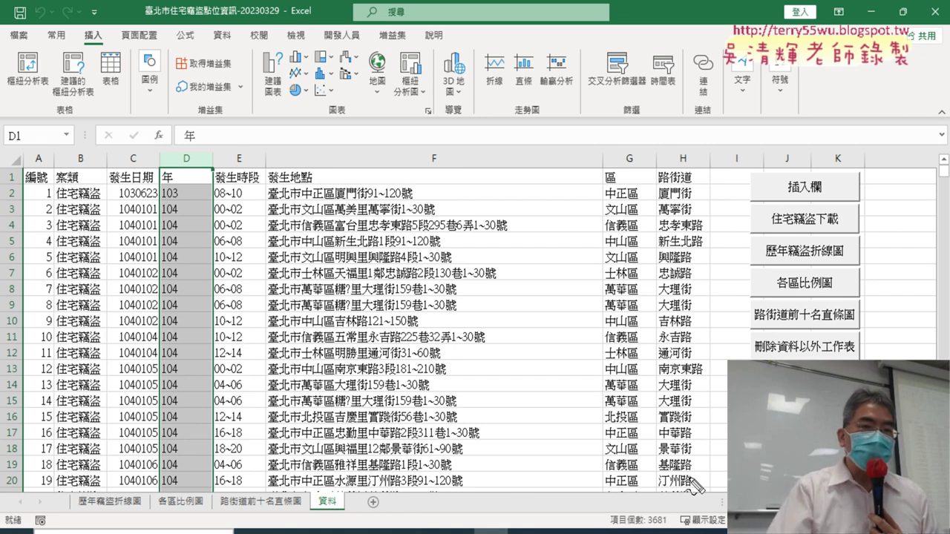
mouse_move(357, 54)
mouse_down()
mouse_move(350, 27)
mouse_move(319, 44)
mouse_up()
mouse_move(369, 228)
mouse_down()
mouse_move(345, 55)
mouse_move(364, 73)
mouse_up()
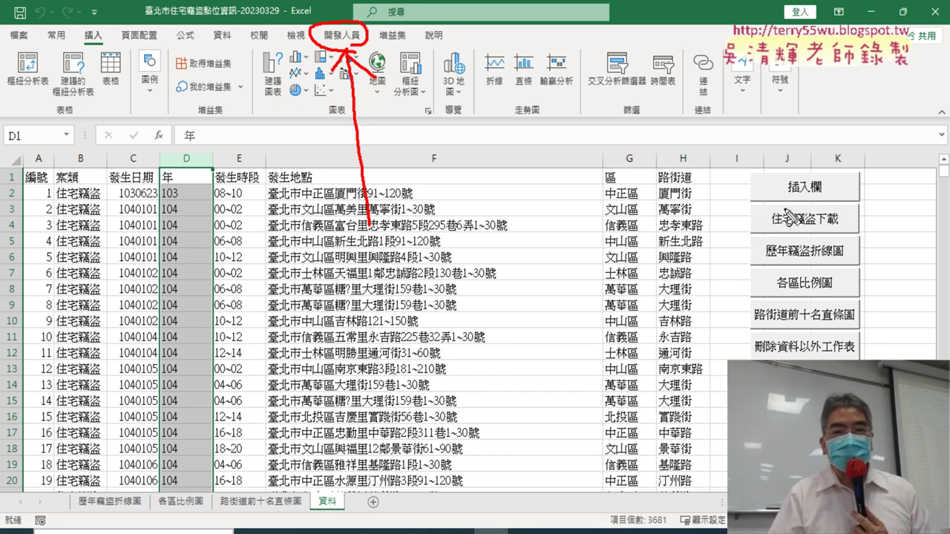
mouse_move(829, 200)
mouse_down()
mouse_move(807, 179)
mouse_move(823, 201)
mouse_up()
mouse_move(642, 315)
mouse_down()
mouse_move(768, 199)
mouse_move(757, 209)
mouse_up()
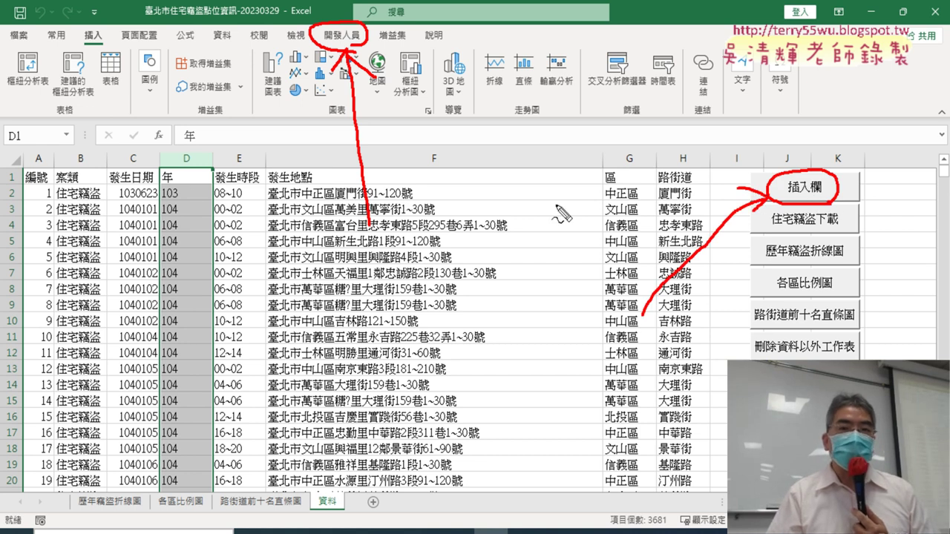
drag(158, 92, 182, 152)
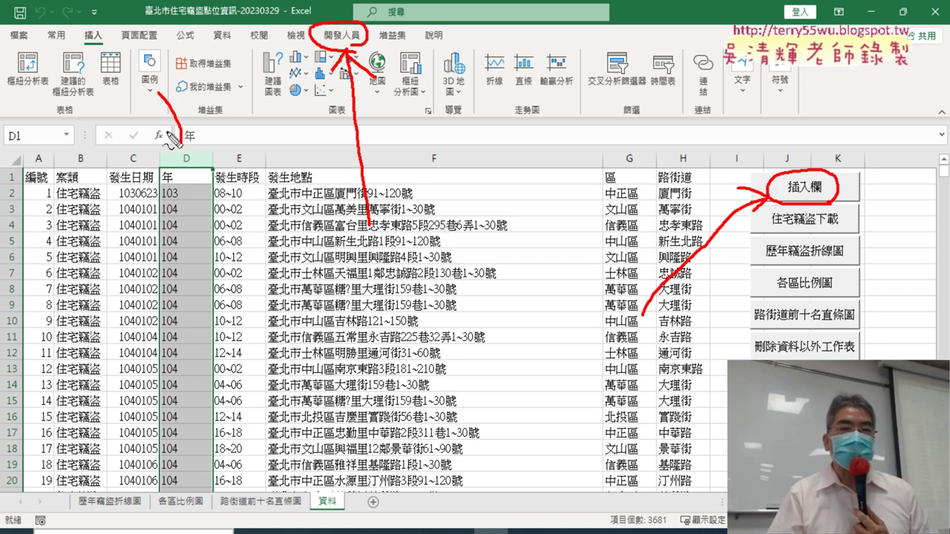
drag(204, 119, 185, 149)
mouse_move(633, 119)
mouse_down()
mouse_move(634, 164)
mouse_move(701, 122)
mouse_move(672, 182)
mouse_move(711, 163)
mouse_up()
key(Escape)
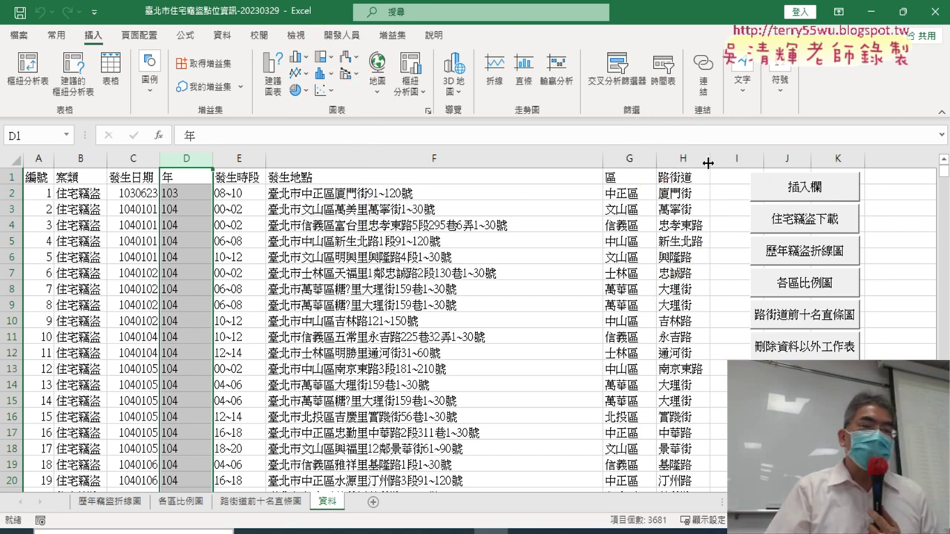
click(349, 36)
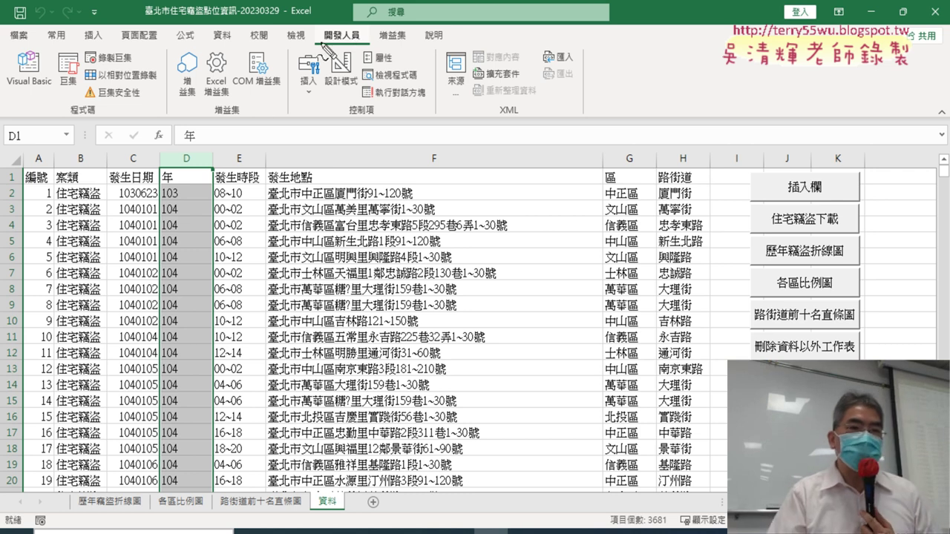
mouse_move(133, 72)
mouse_down()
mouse_move(80, 74)
mouse_move(182, 197)
mouse_up()
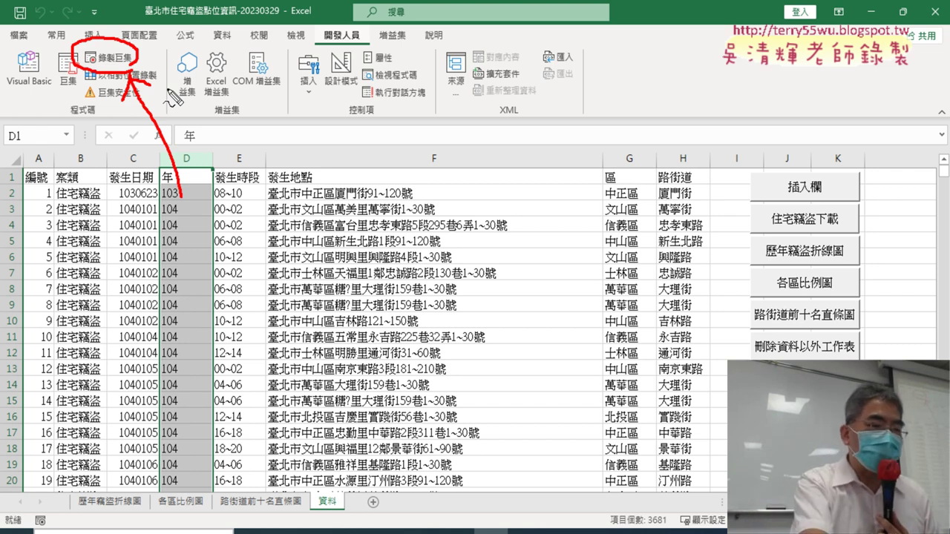
key(Escape)
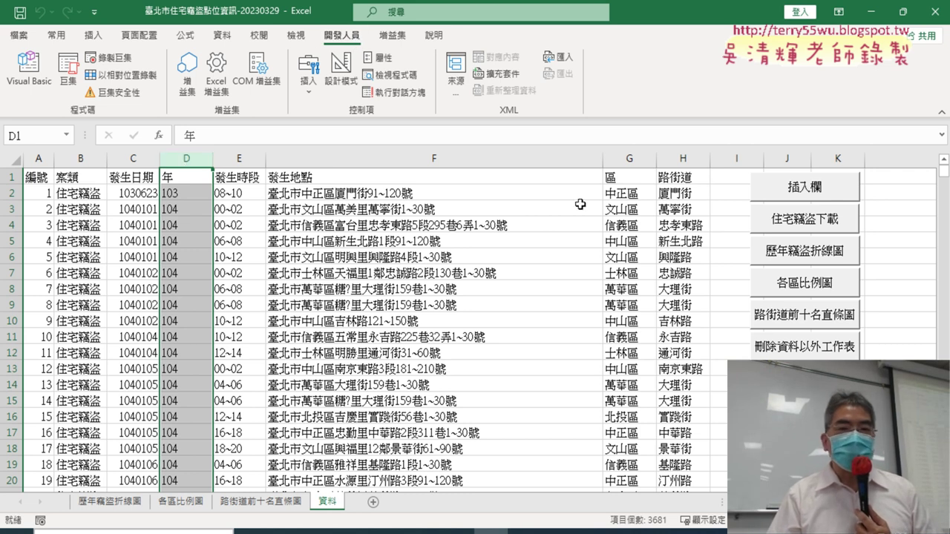
click(622, 170)
key(ctrl+shift+Down)
key(shift+Right)
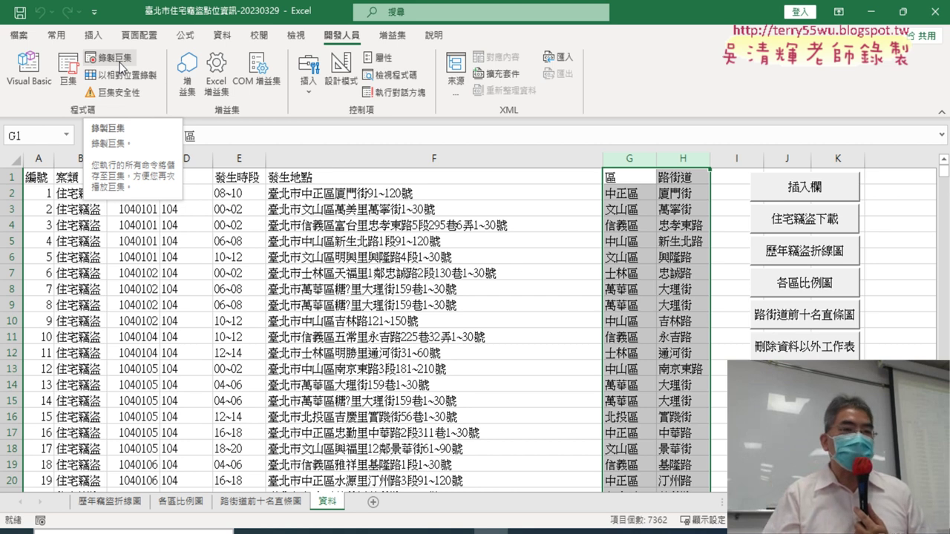
Delete the 年 column D so 發生時段 shifts into column D.
click(191, 161)
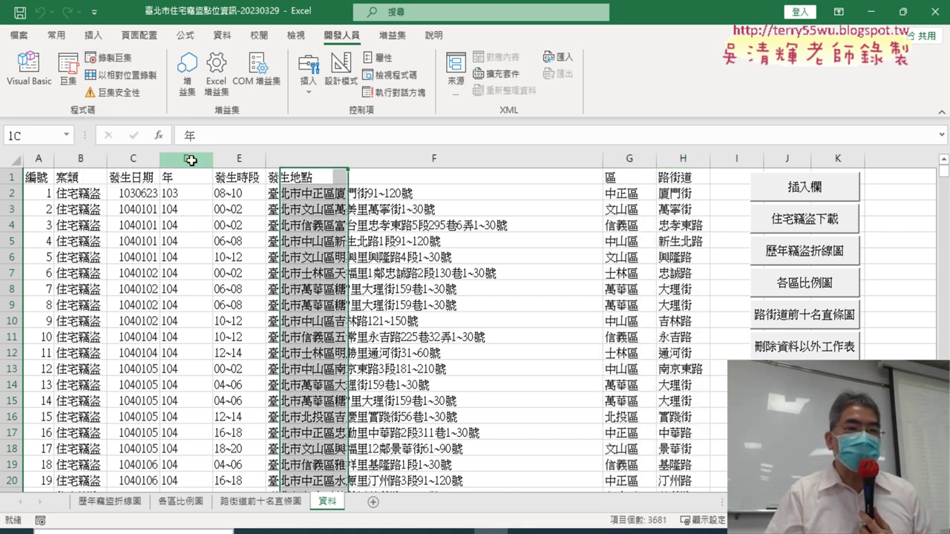
right_click(194, 245)
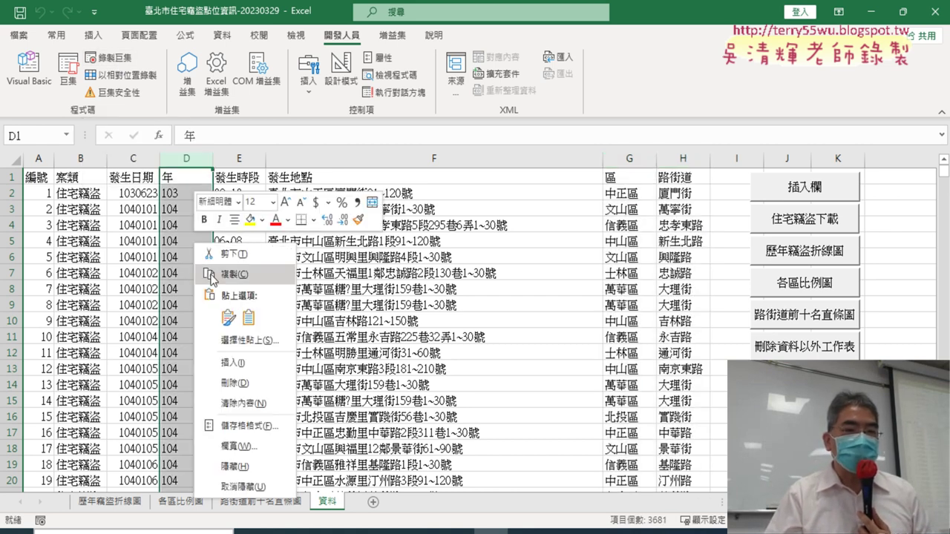
click(250, 383)
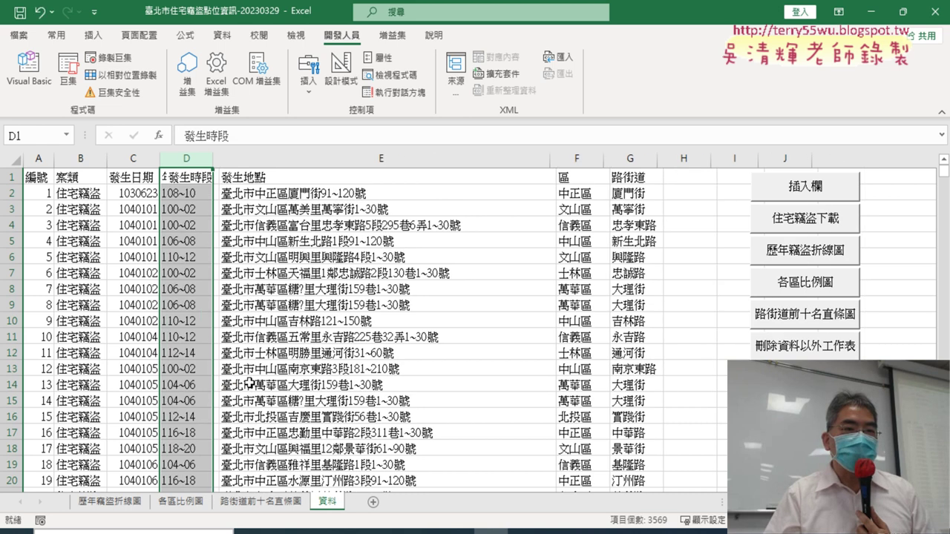
click(340, 365)
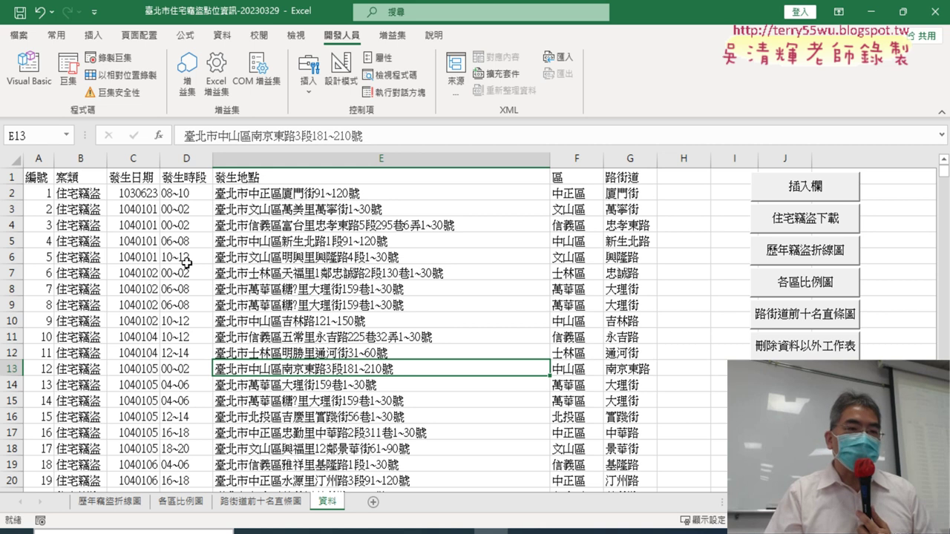
click(184, 161)
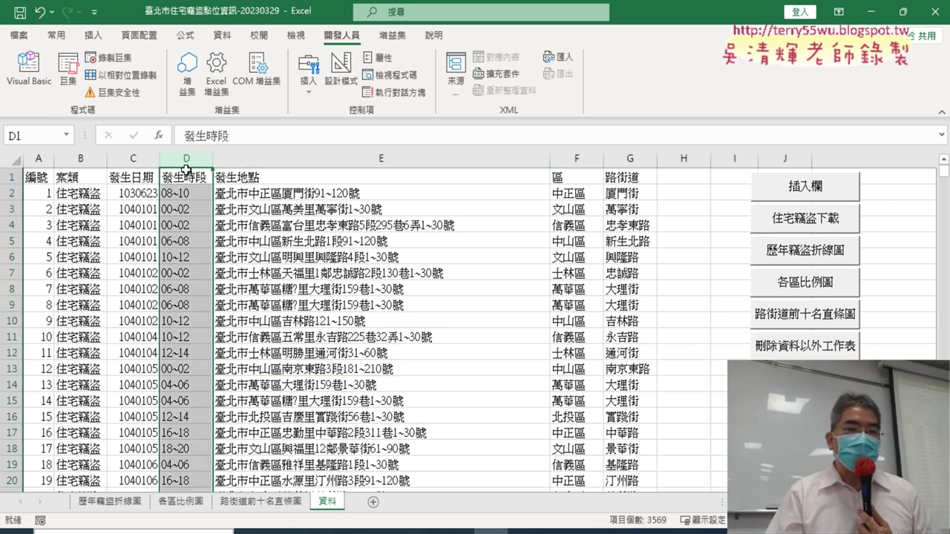
right_click(191, 165)
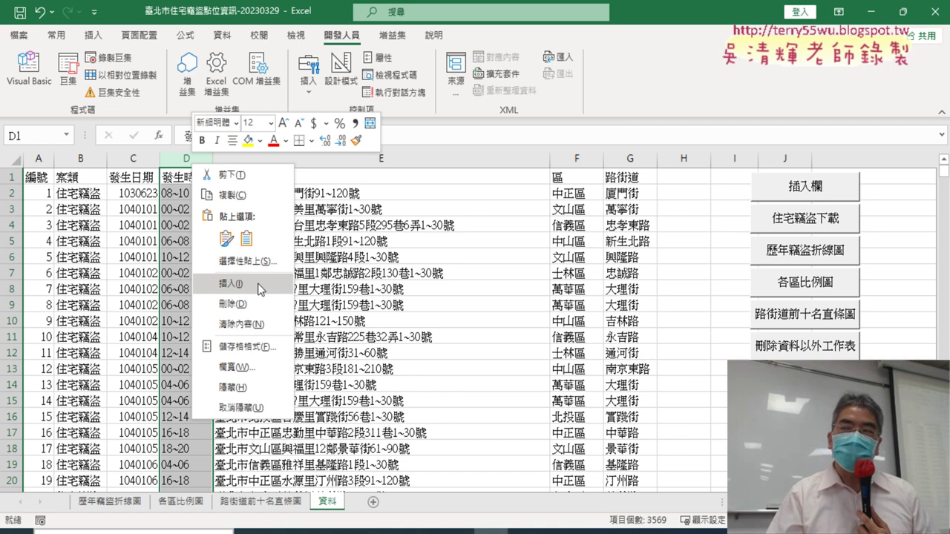
Insert a blank column D before 發生時段 and select cell D1.
click(259, 286)
click(190, 176)
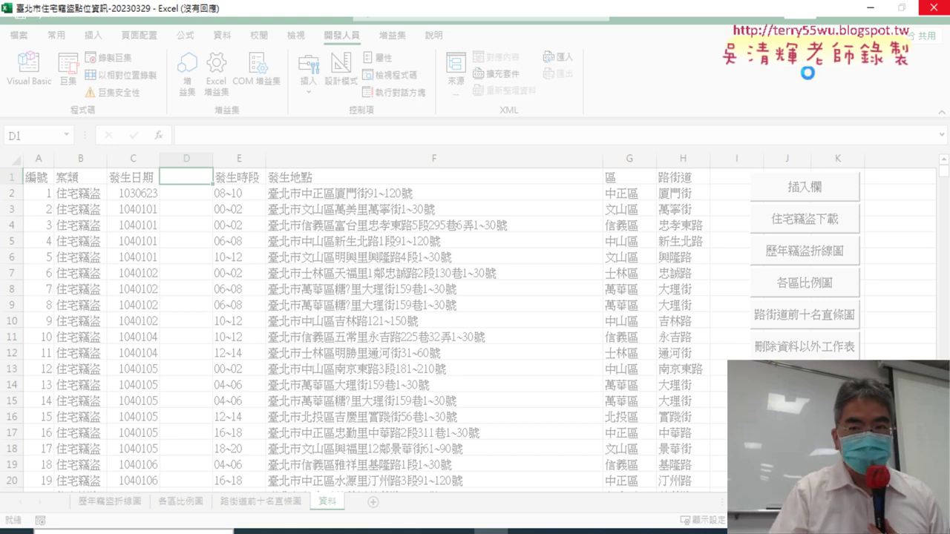
Decline the incoming VIA screen-share request and return to the Excel workbook.
click(866, 9)
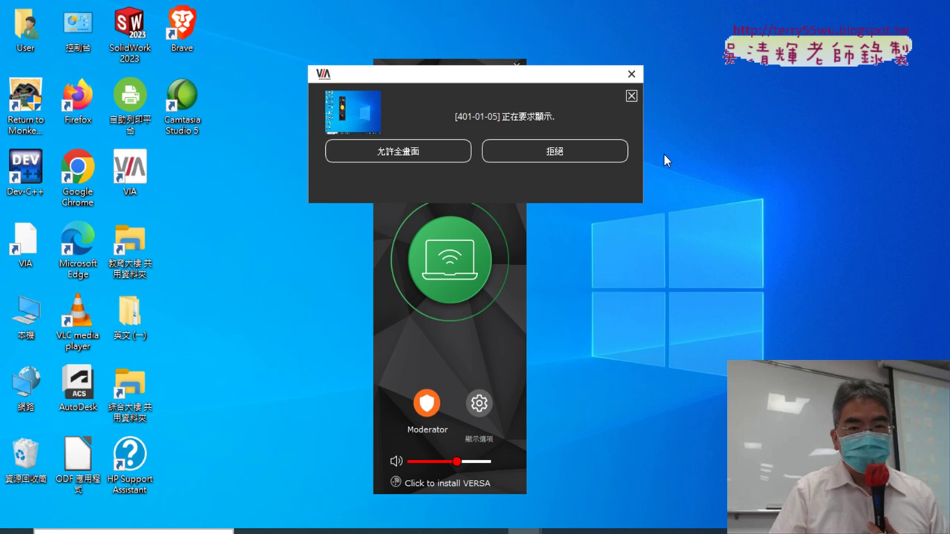
click(536, 158)
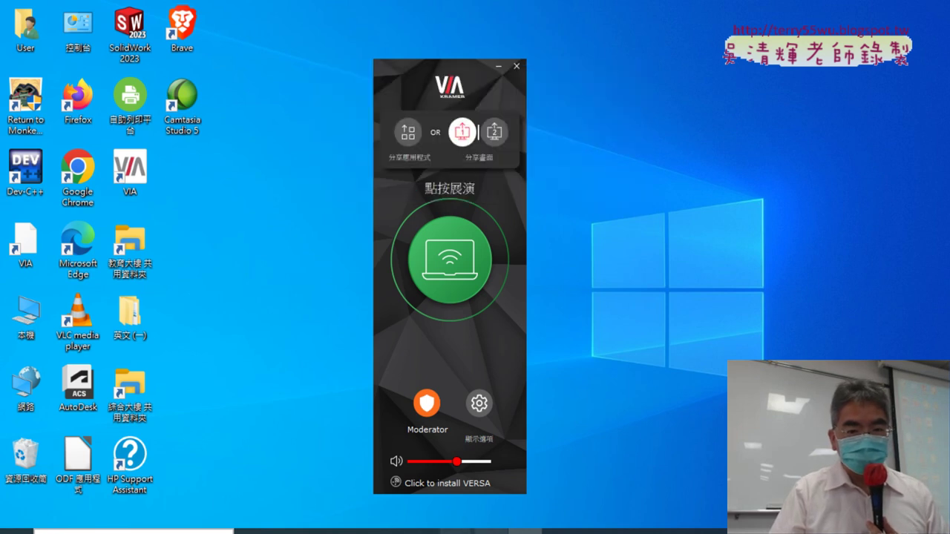
click(491, 531)
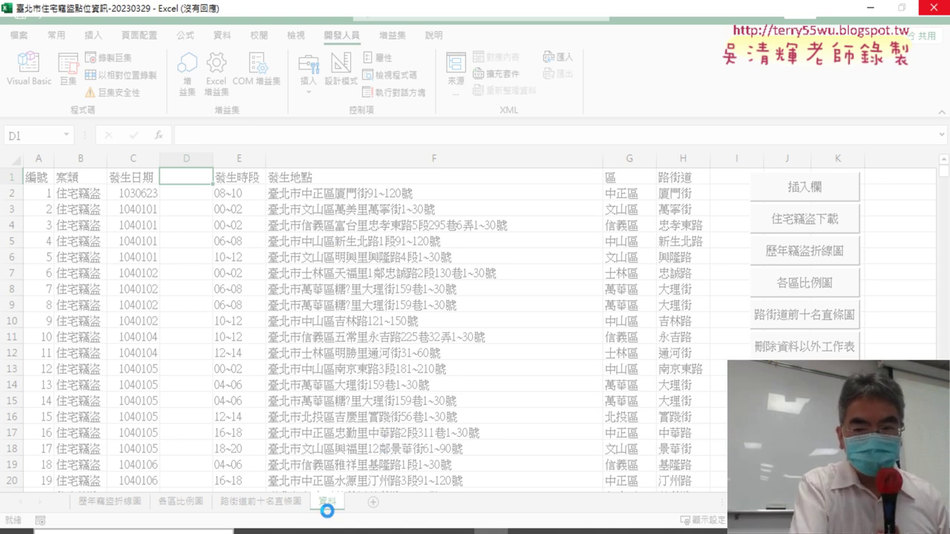
Enter 年 as the column D heading in D1.
text(1)
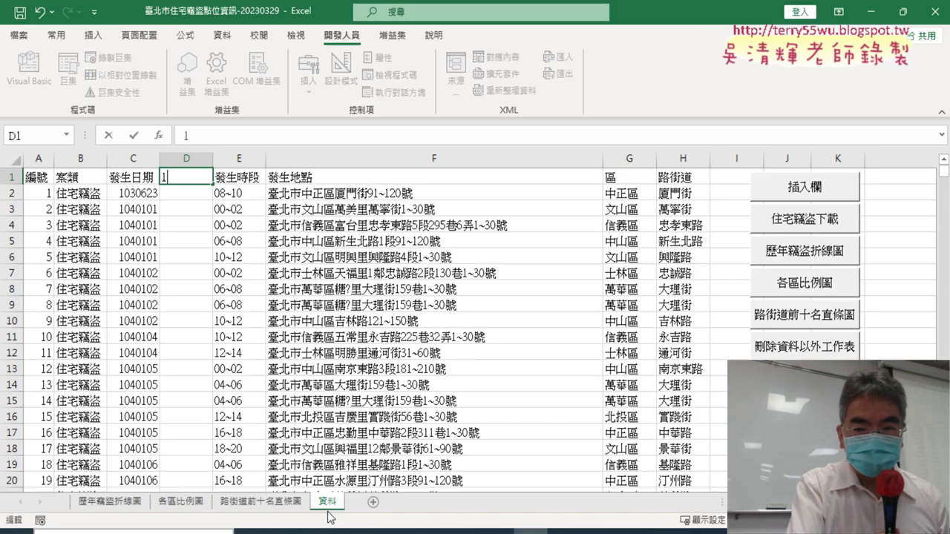
key(BackSpace)
text(年)
key(Return)
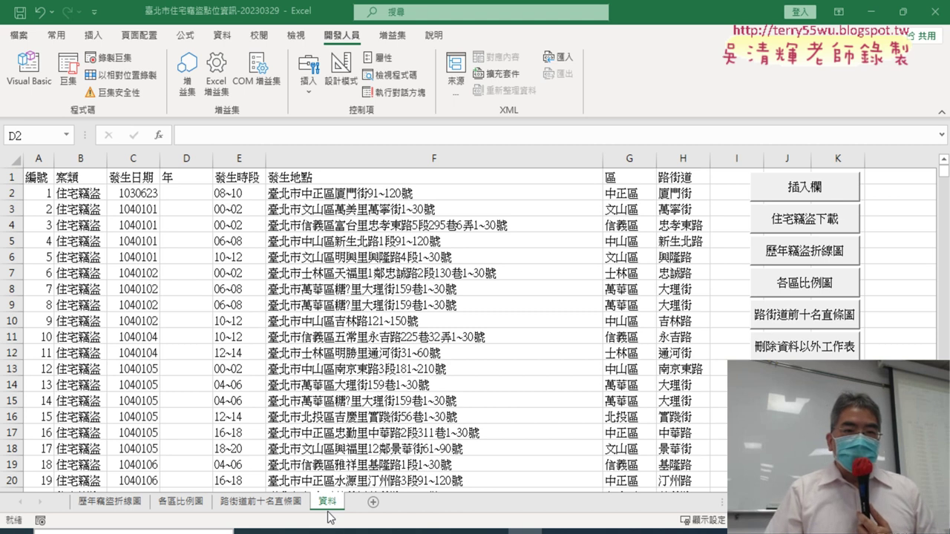
Insert the LEFT function from the Text category into cell D2.
click(191, 193)
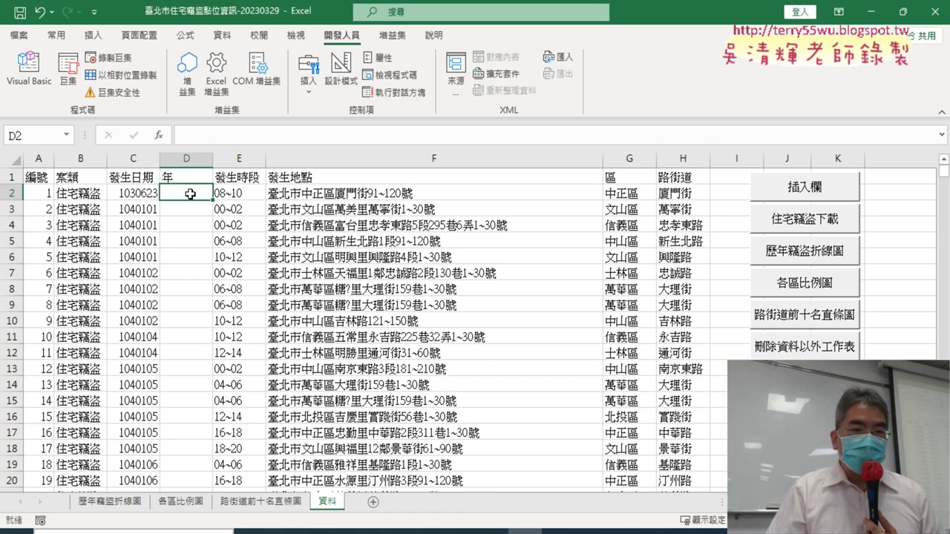
click(162, 135)
click(487, 183)
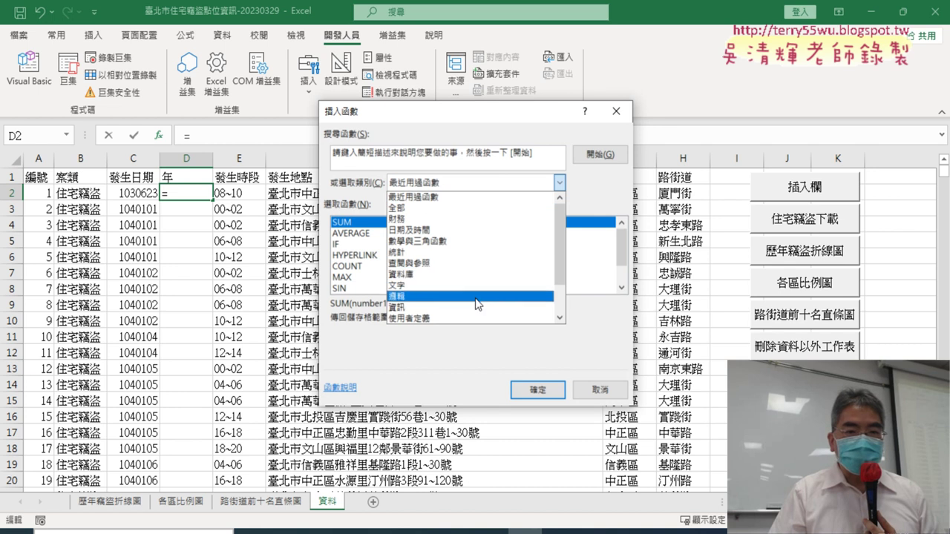
click(446, 285)
click(622, 288)
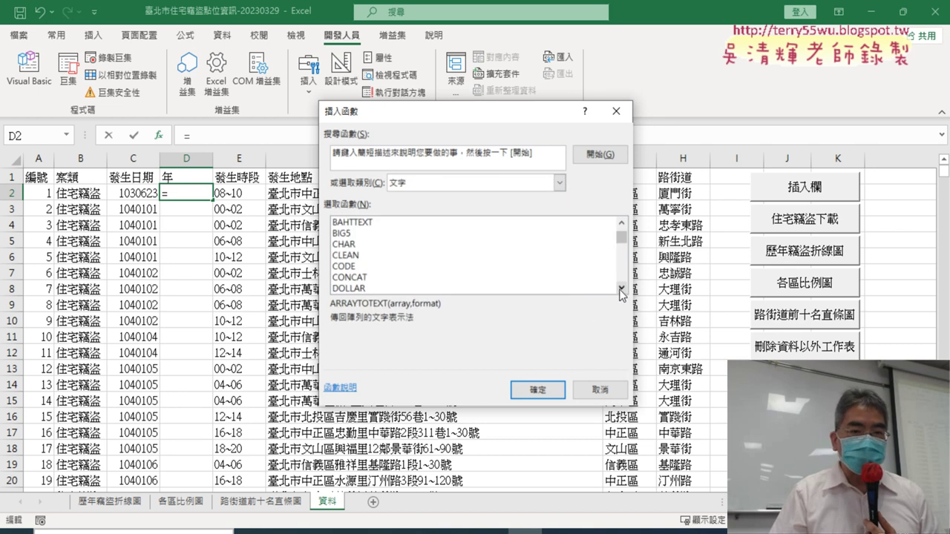
scroll(622, 294, down, 1)
scroll(622, 293, down, 1)
click(380, 278)
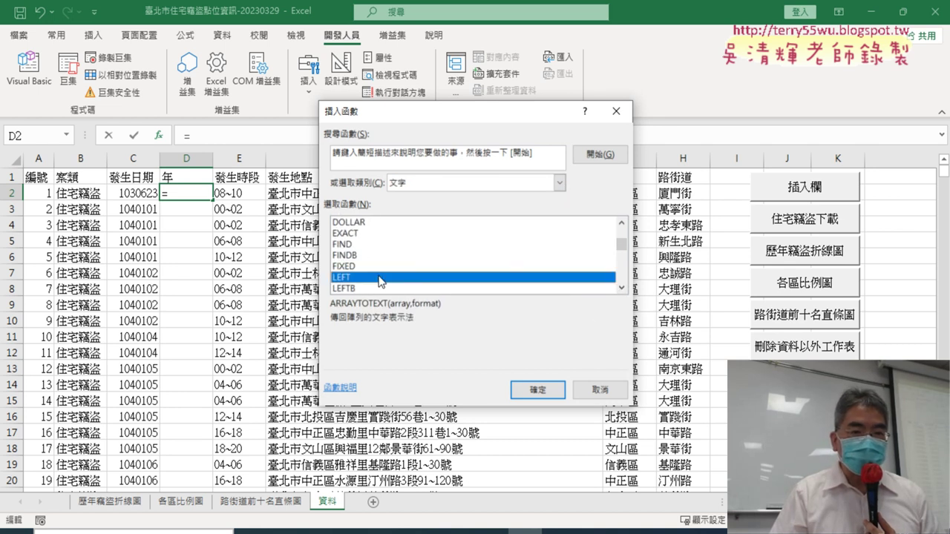
double_click(380, 279)
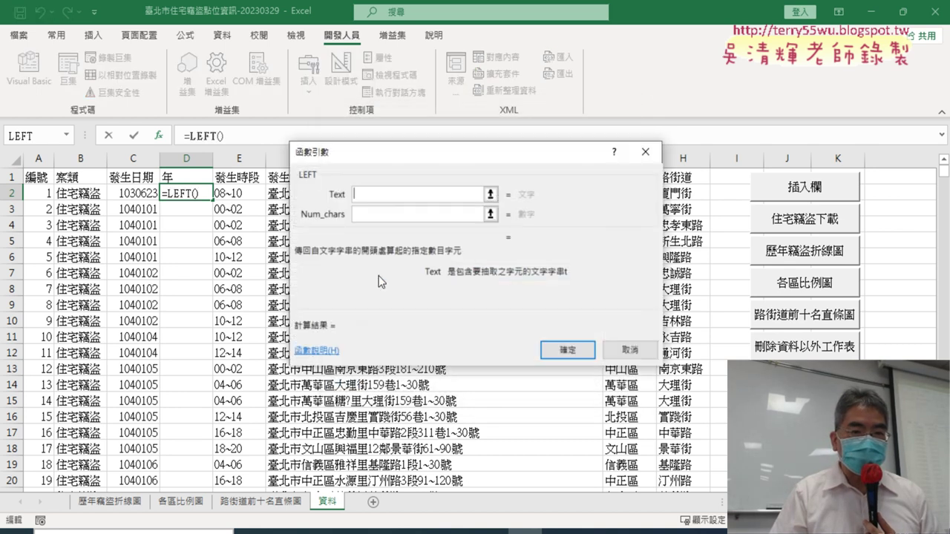
Set LEFT to take 3 characters of C2, then fill =LEFT(C2,3) down column D.
click(131, 194)
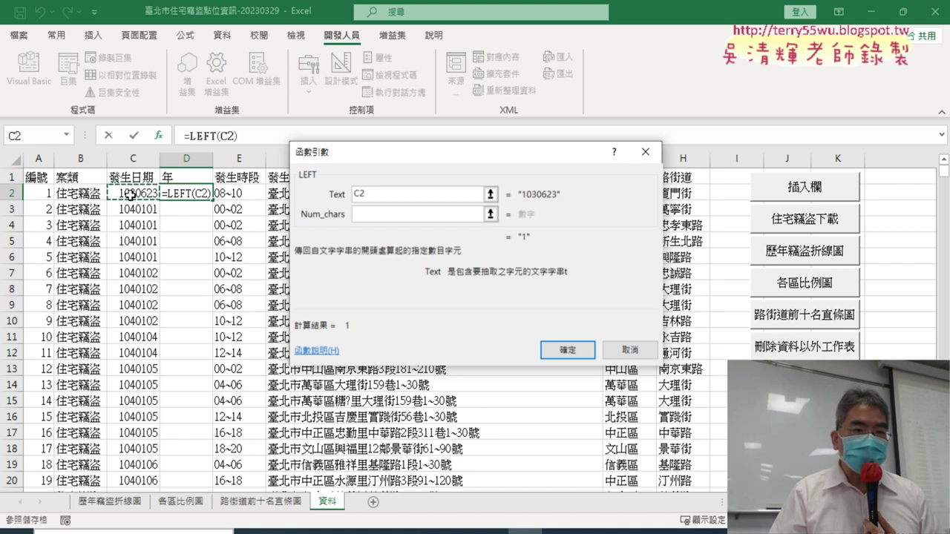
click(365, 215)
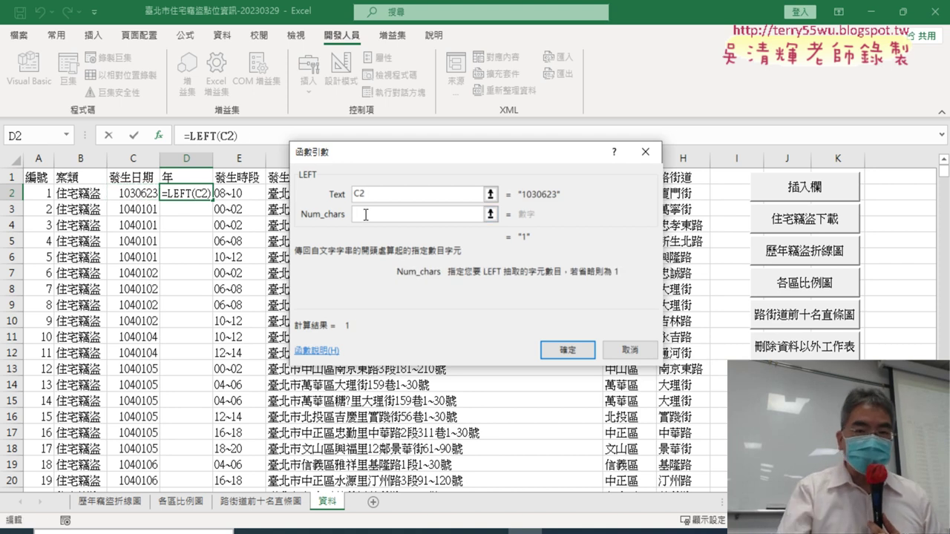
text(3)
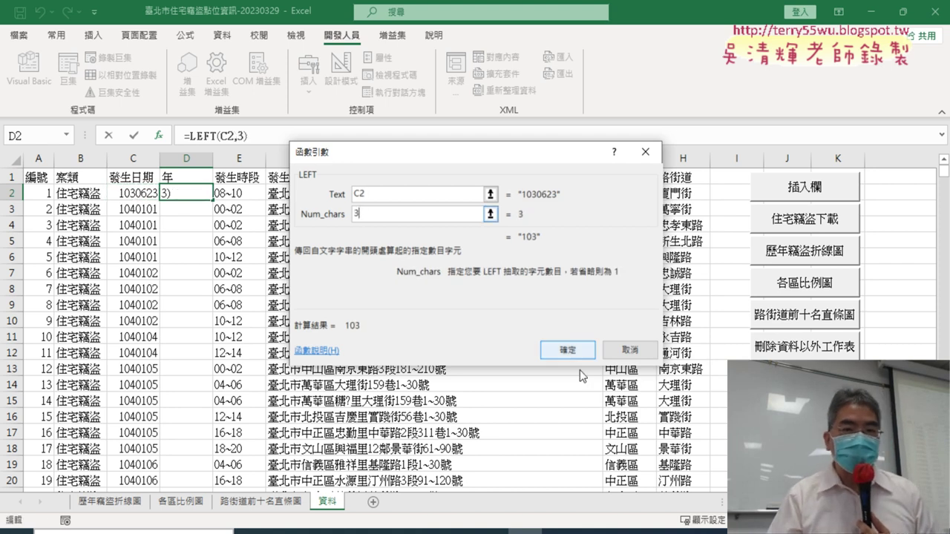
click(567, 350)
double_click(214, 200)
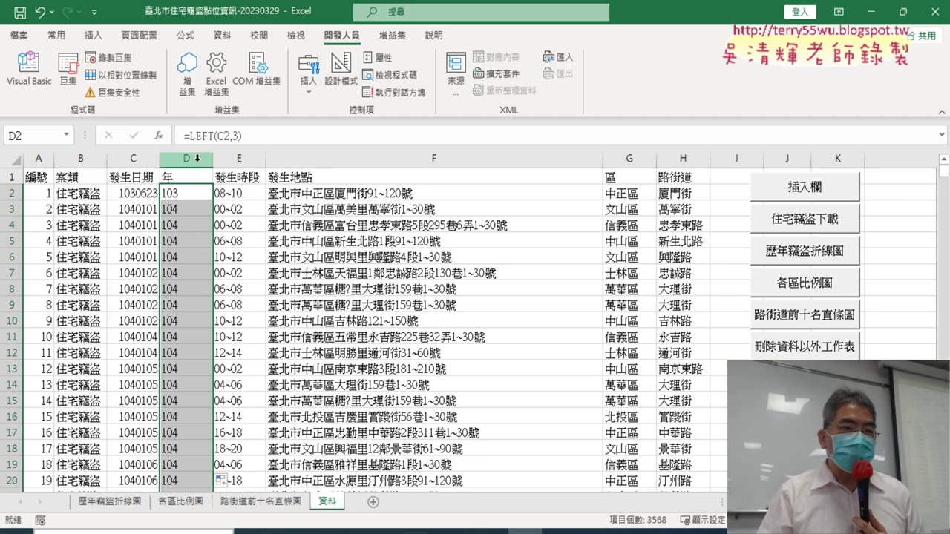
Delete column D (年) with the right-click 刪除 command.
click(196, 158)
right_click(202, 237)
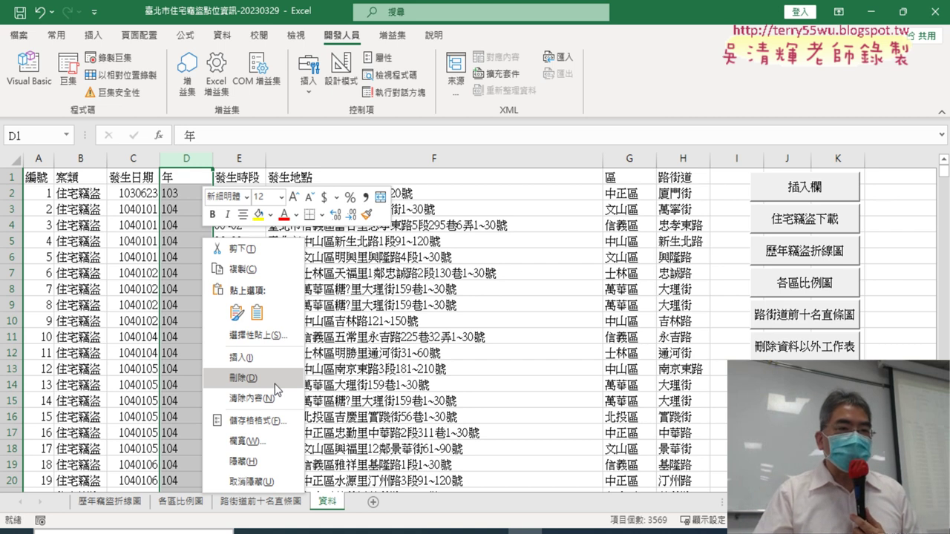
click(274, 384)
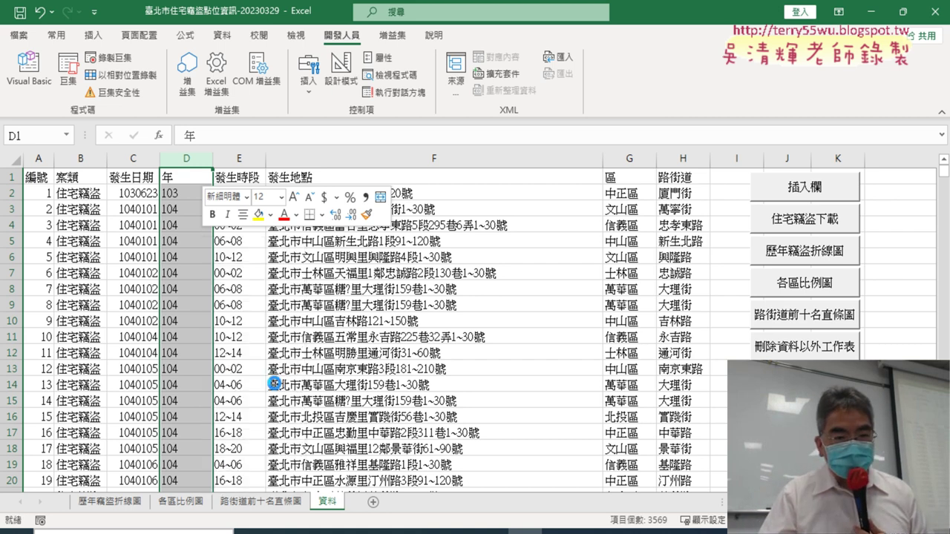
click(111, 59)
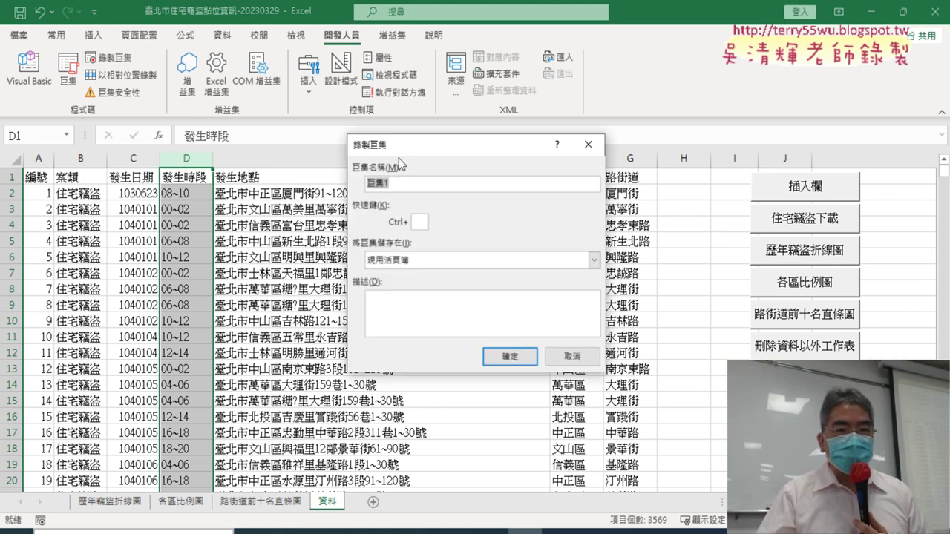
drag(398, 146, 262, 70)
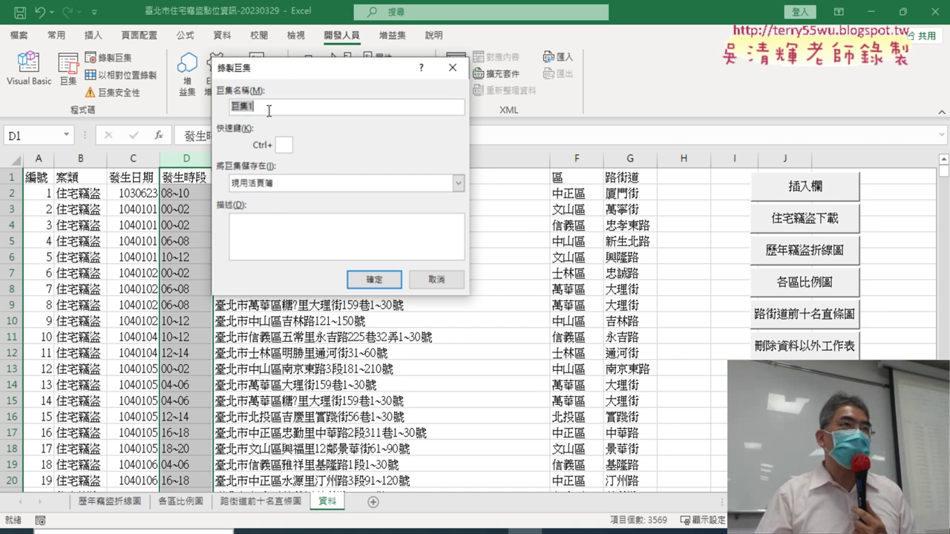
text(ㄔ)
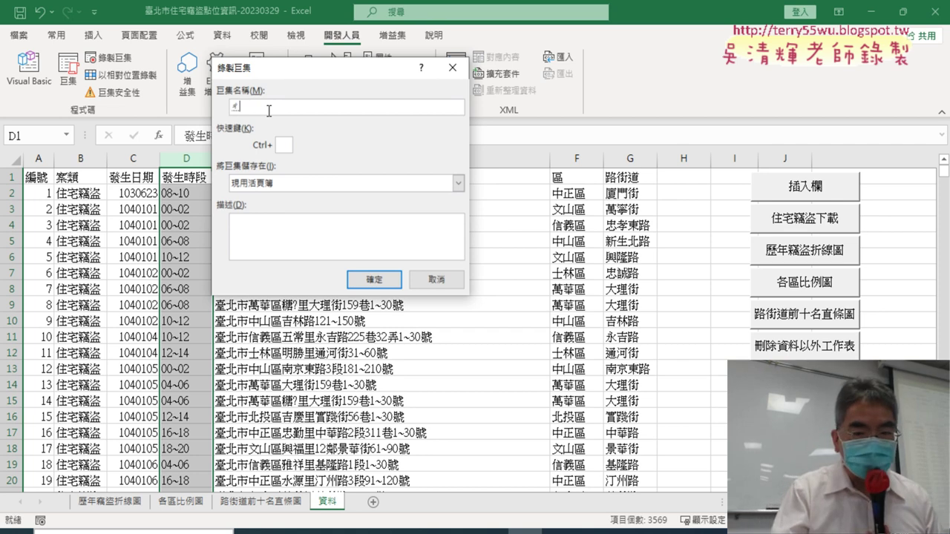
text(乘)
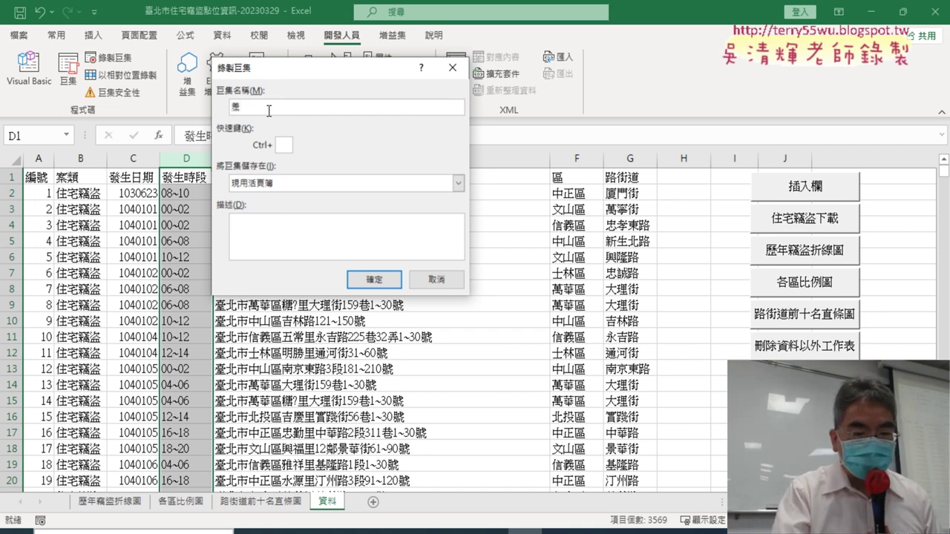
text(ㄨ)
text(入)
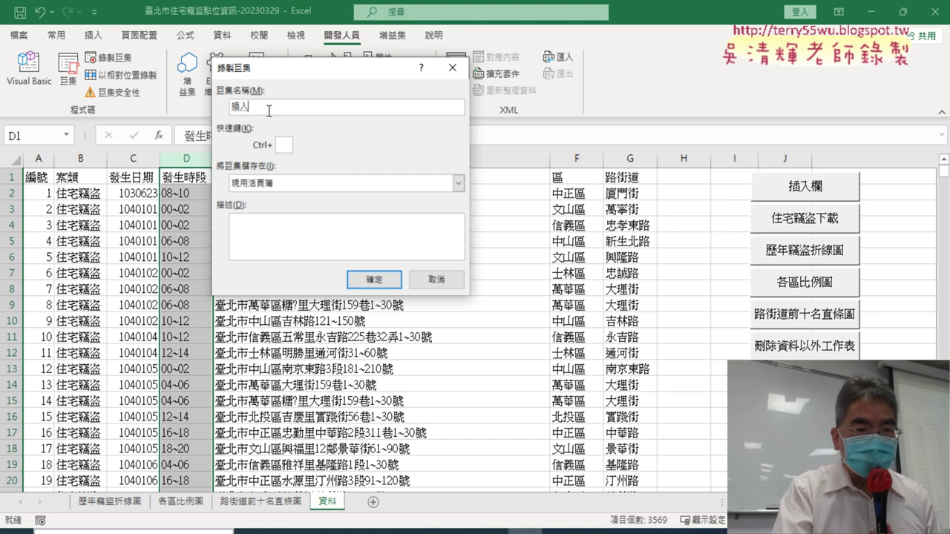
text(ㄘ)
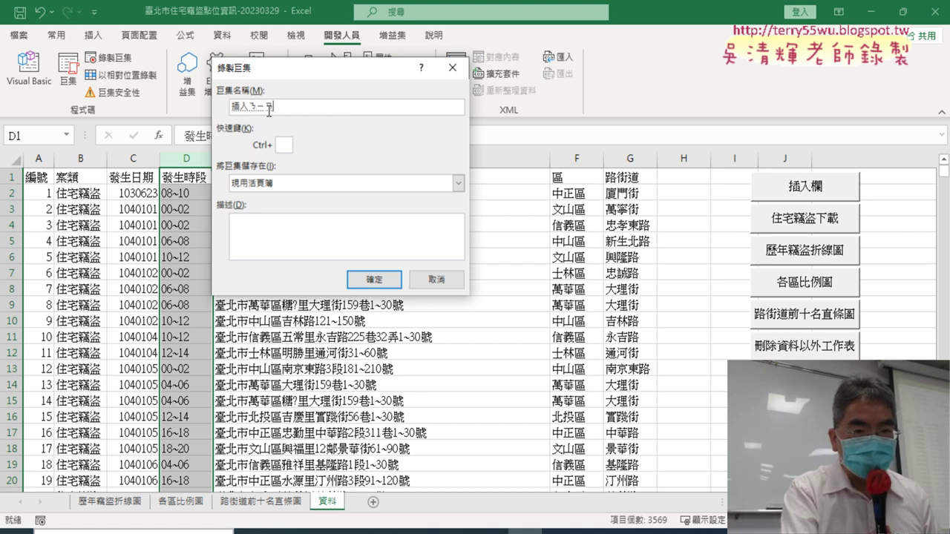
text(年)
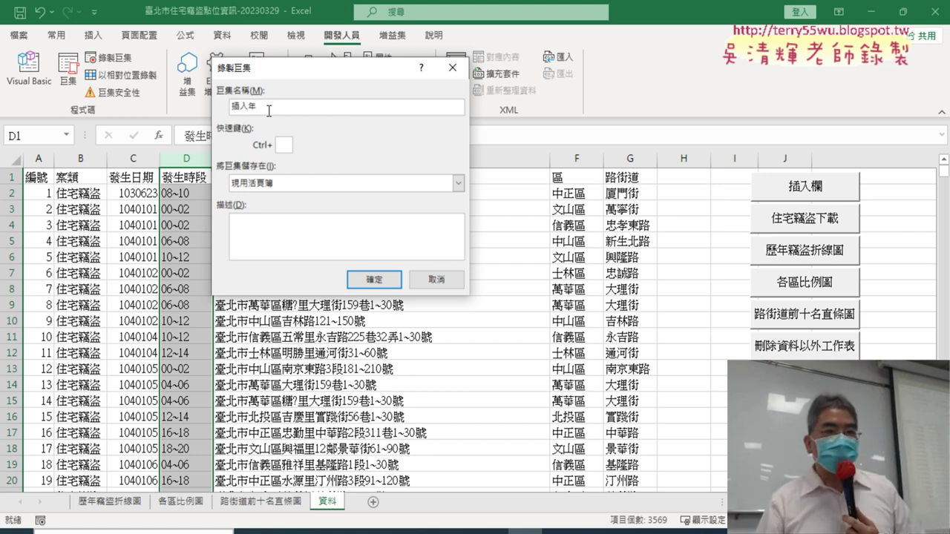
double_click(287, 109)
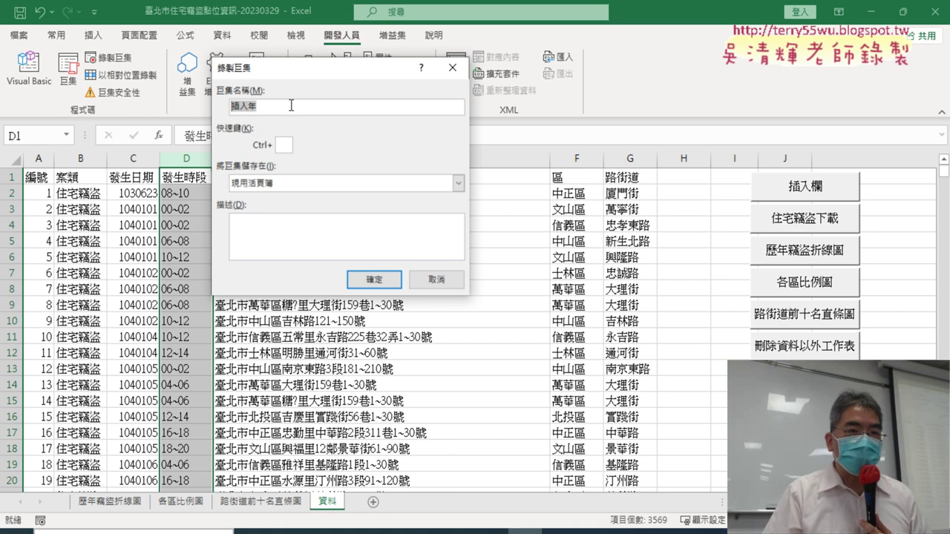
drag(311, 79, 480, 132)
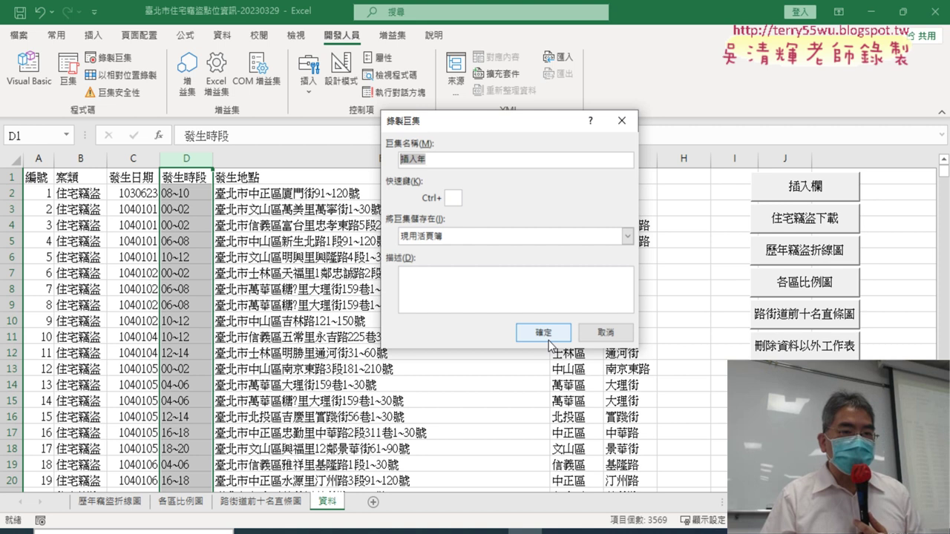
right_click(424, 157)
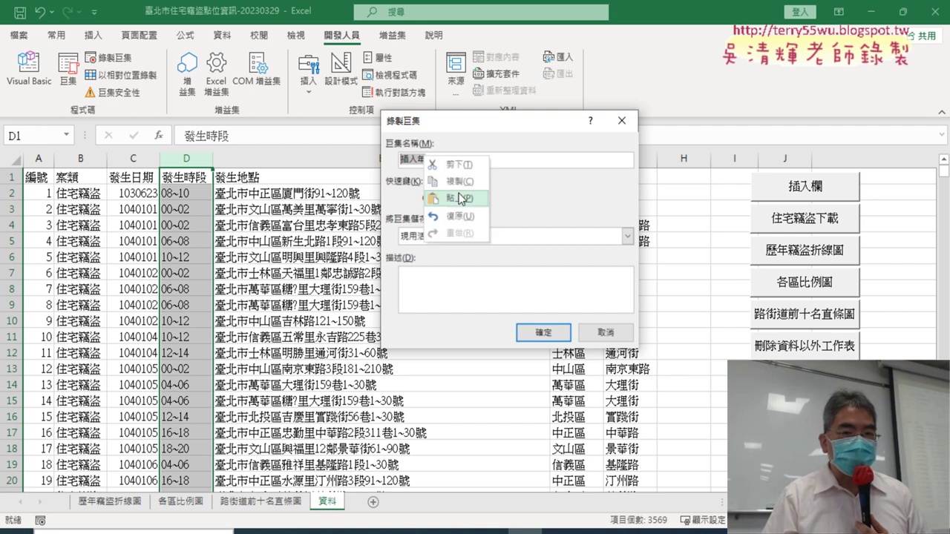
click(456, 190)
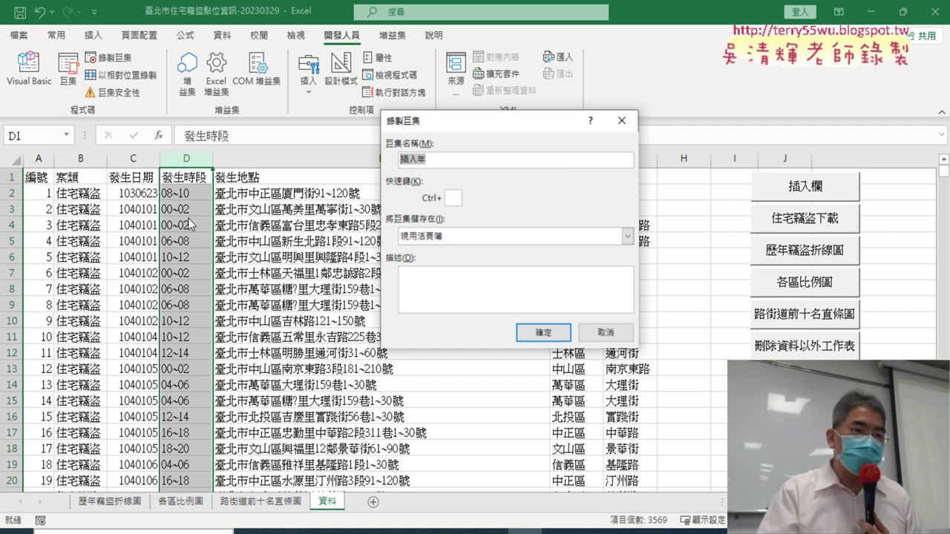
click(612, 333)
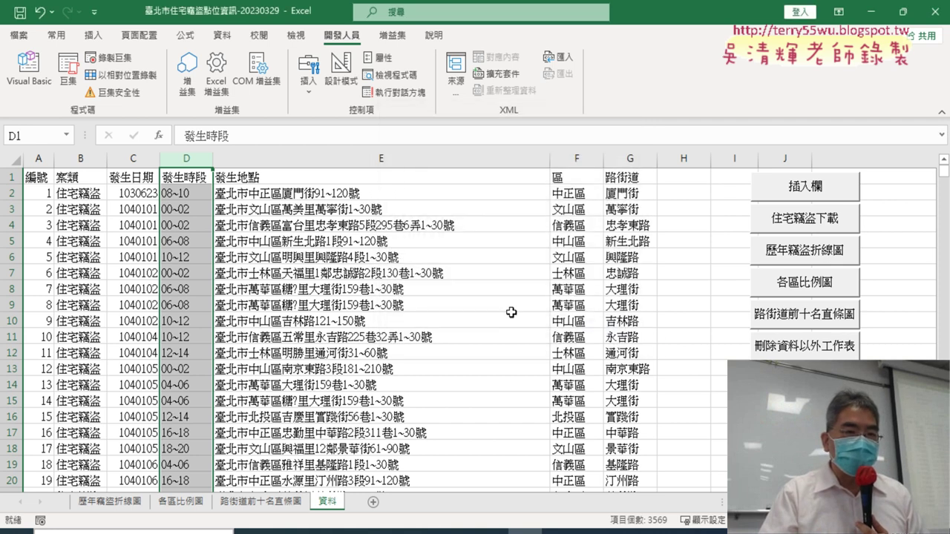
click(444, 271)
click(182, 157)
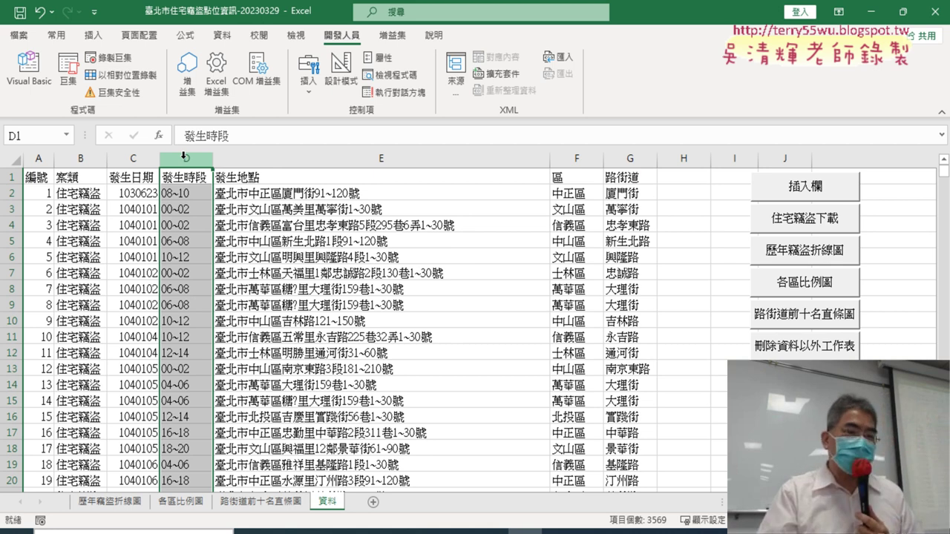
click(295, 241)
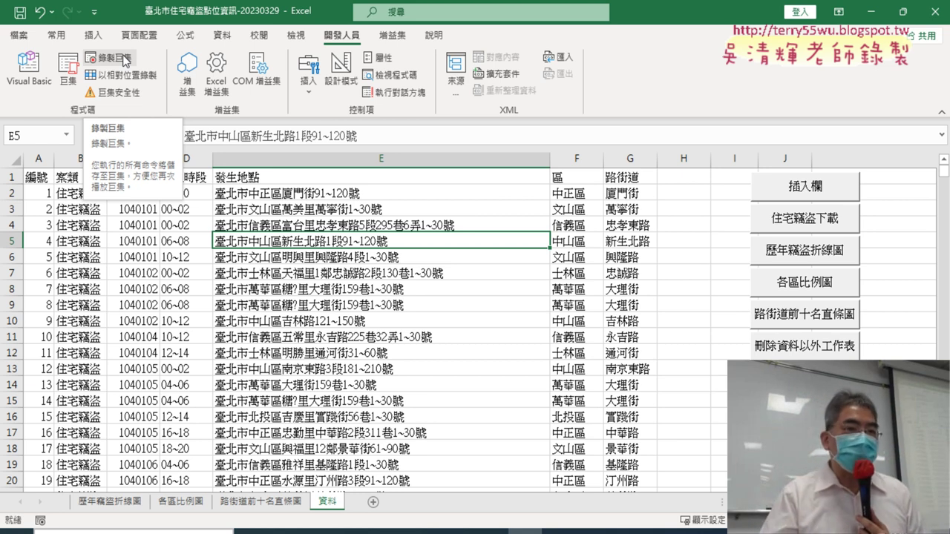
Start recording a macro named 插入年, replacing the existing one.
click(133, 63)
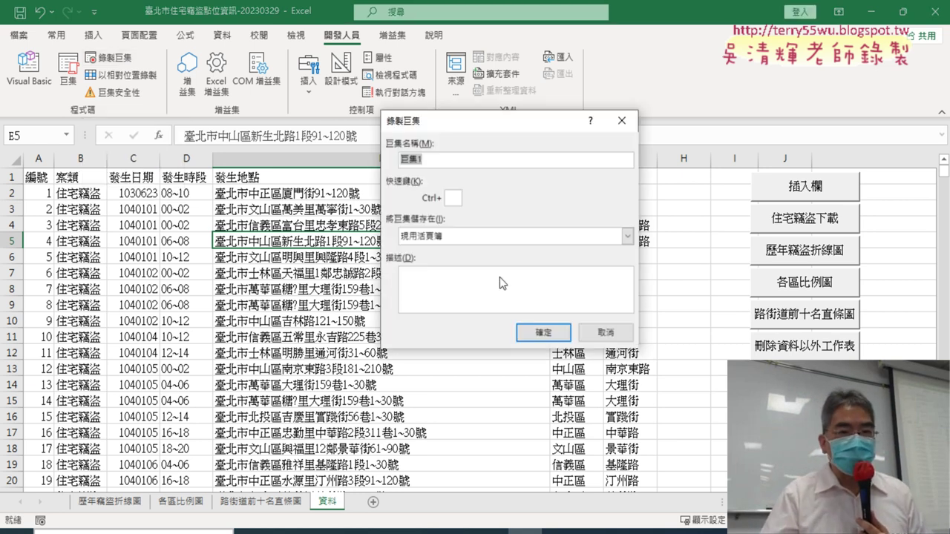
text(插入年)
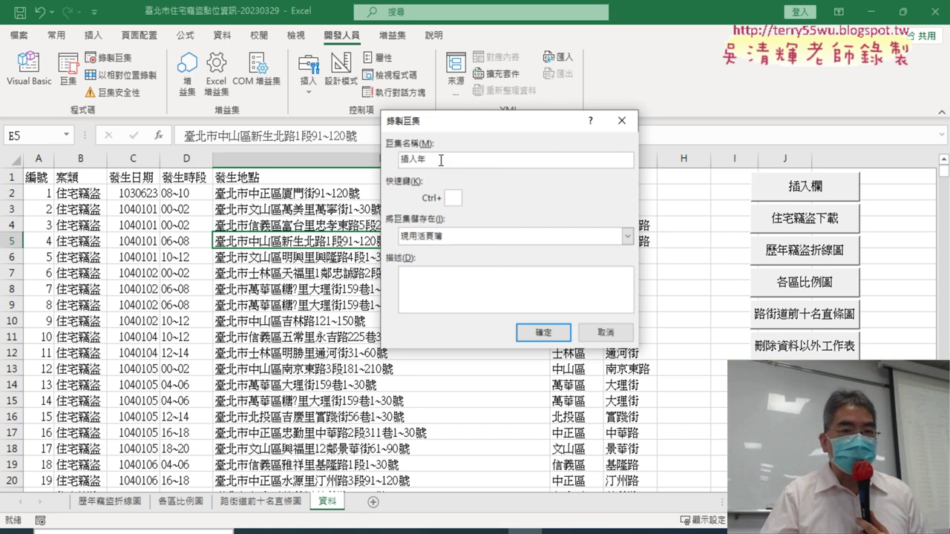
click(543, 332)
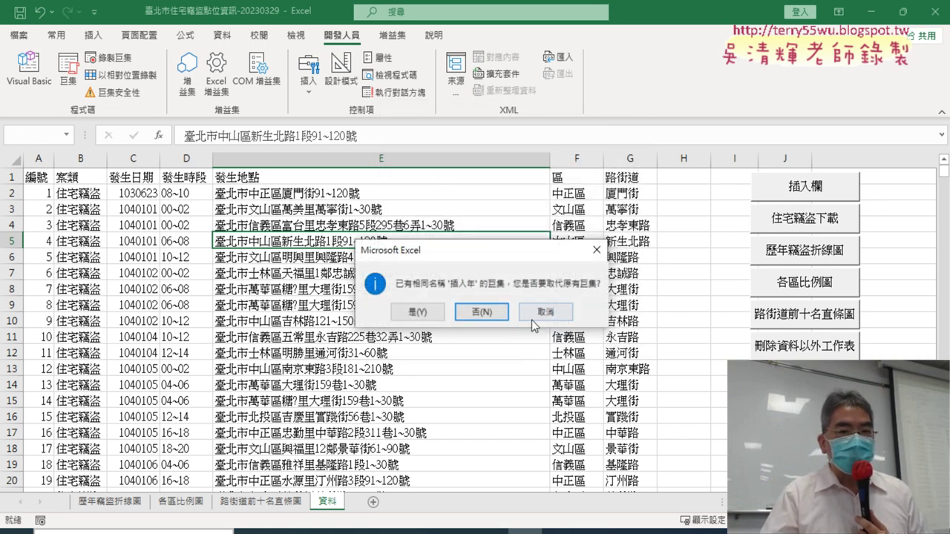
click(427, 315)
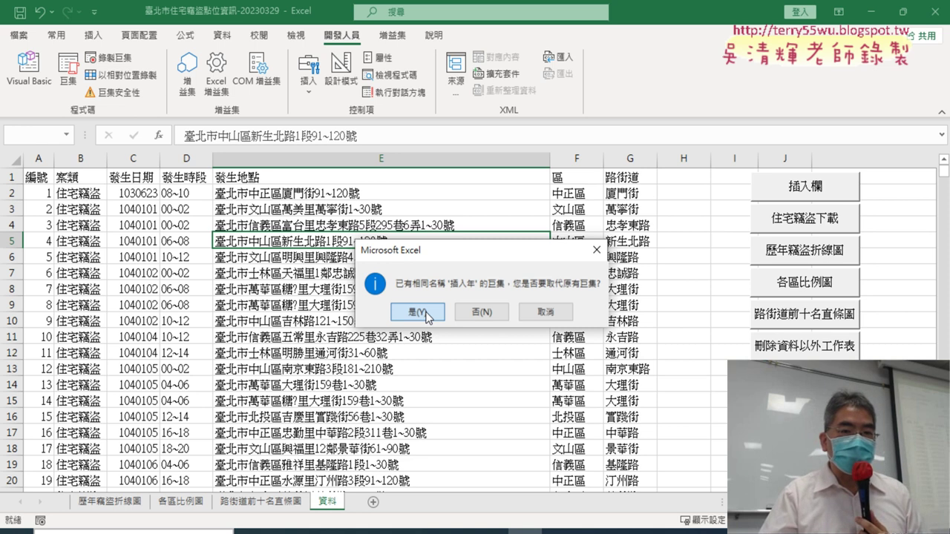
click(427, 314)
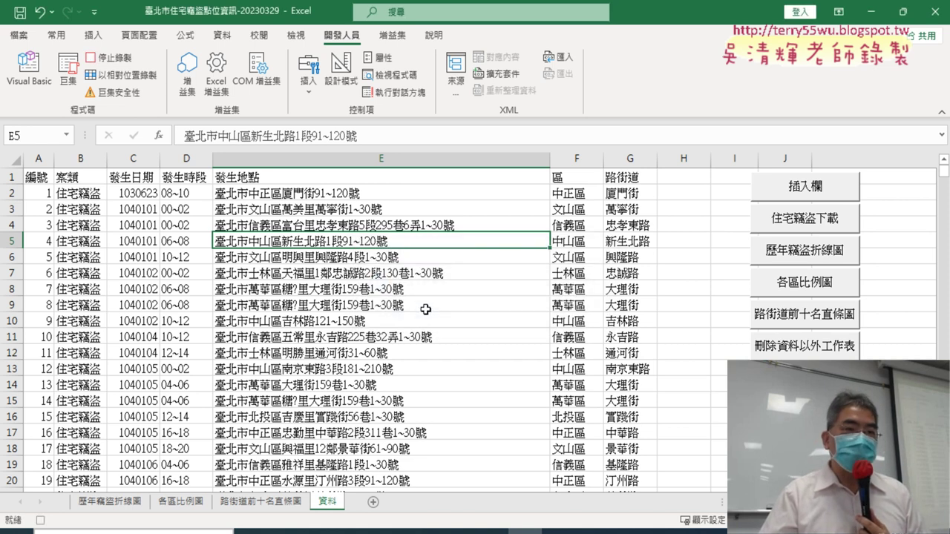
Insert a new column D and type the heading 年 in D1.
click(186, 159)
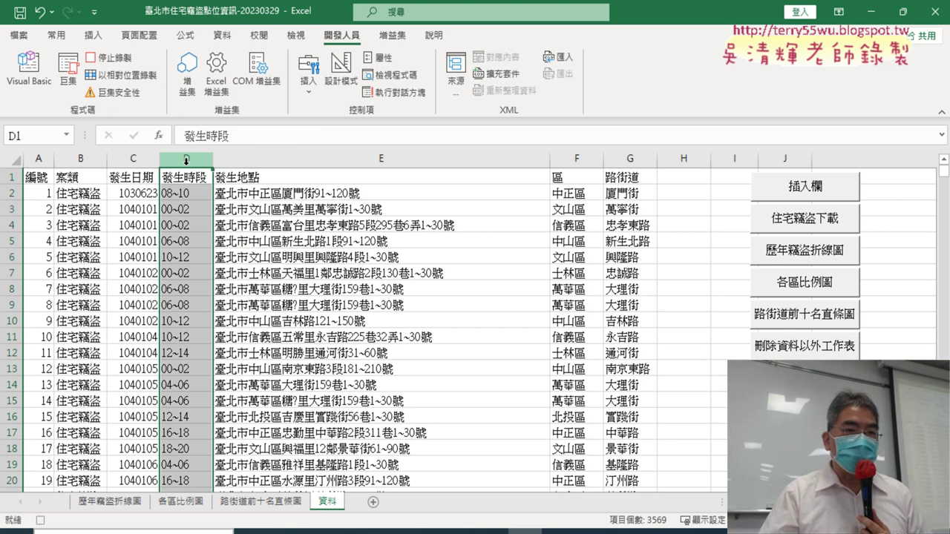
right_click(187, 160)
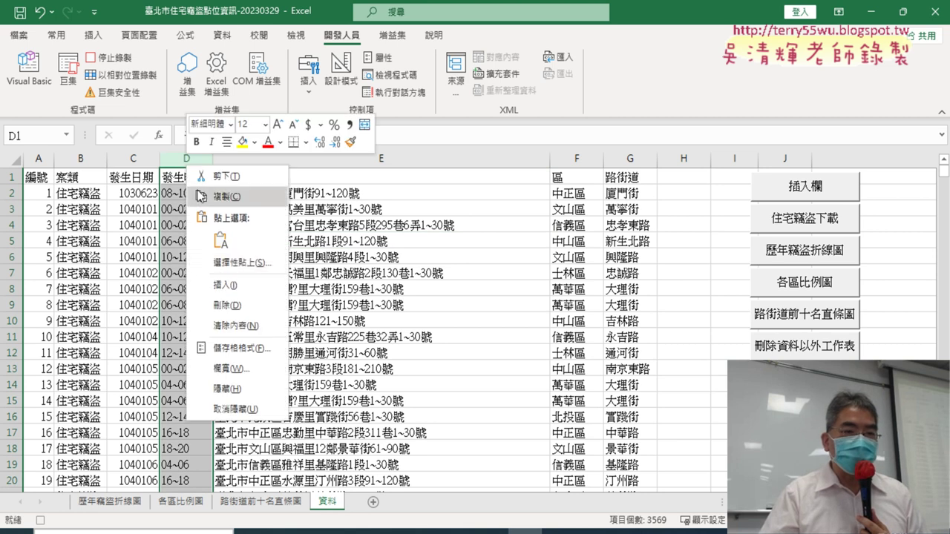
click(245, 286)
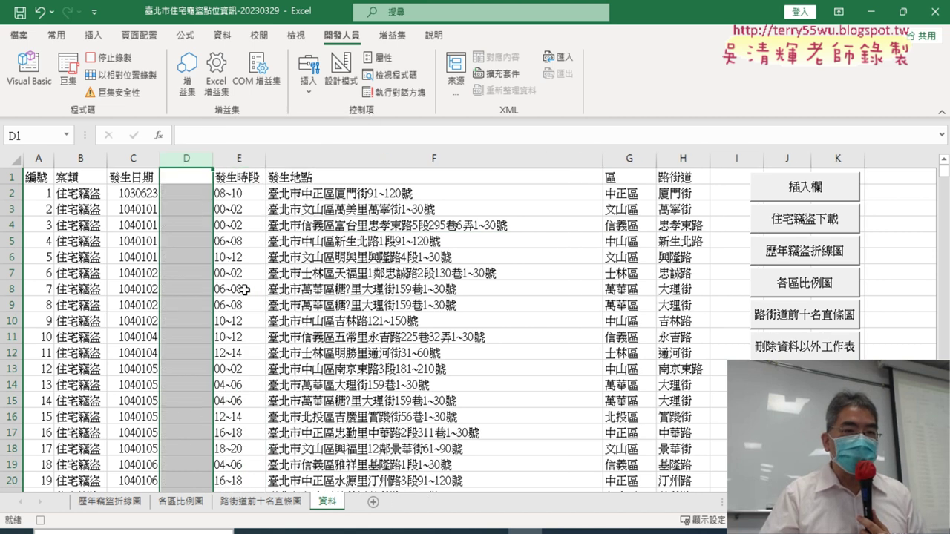
click(184, 178)
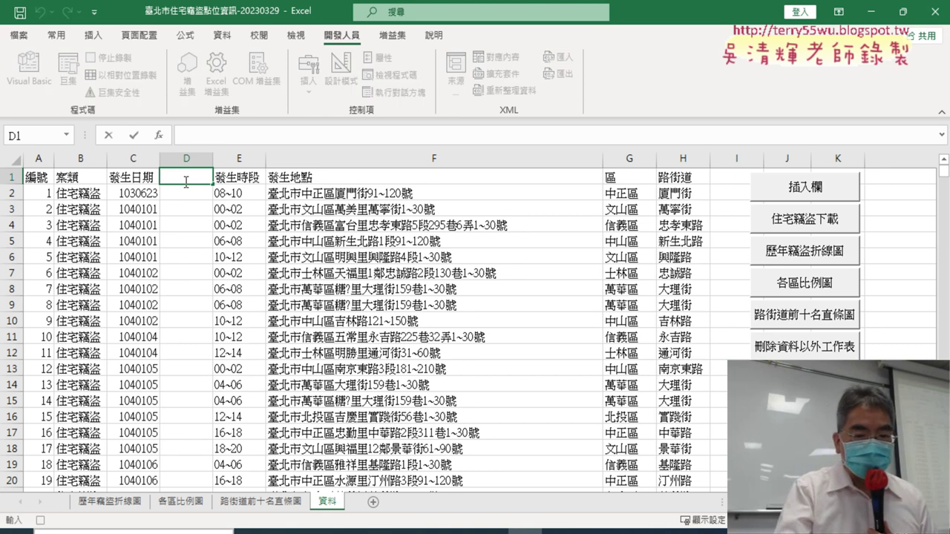
text(ㄋㄧ)
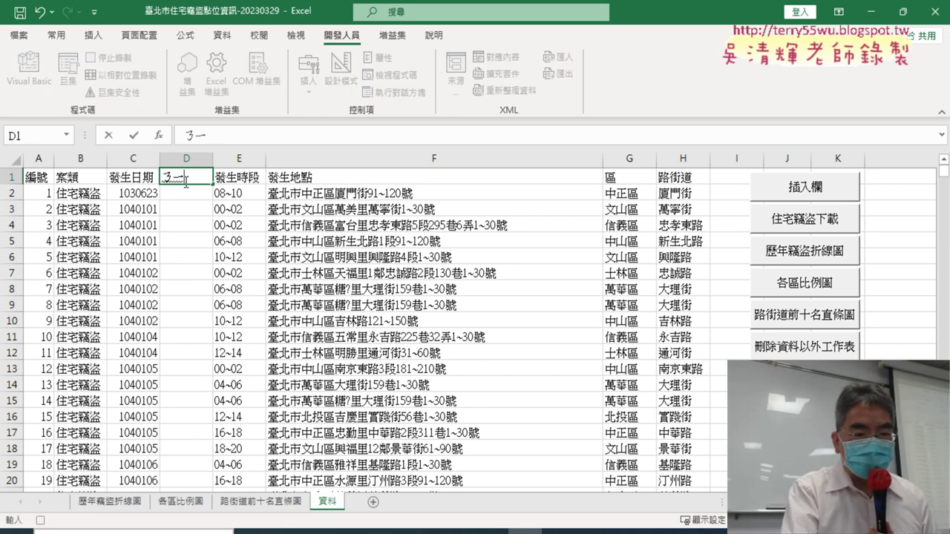
text(ㄢˊ)
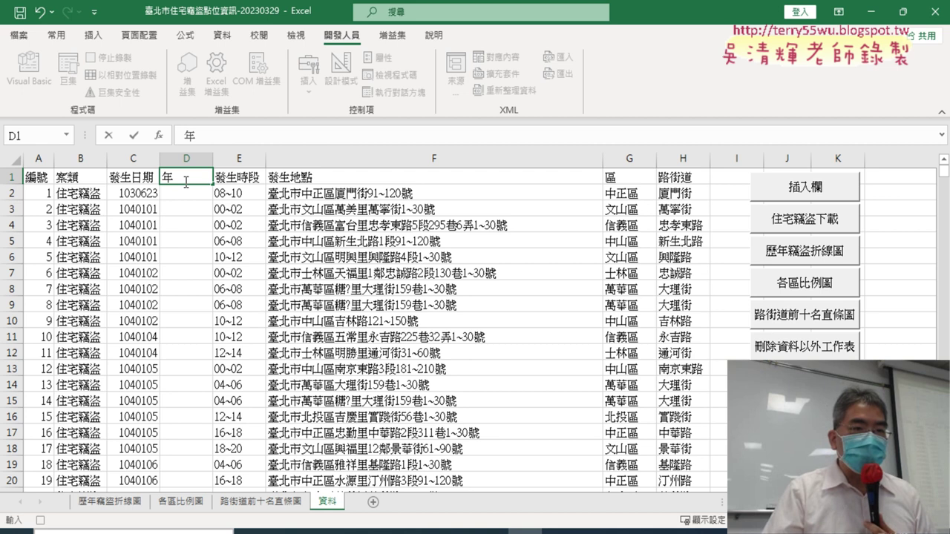
click(188, 193)
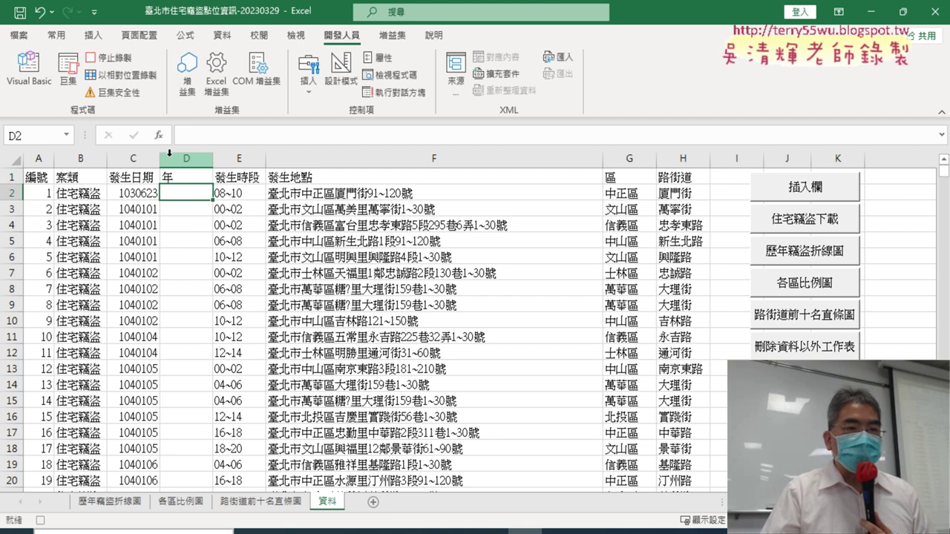
Enter =LEFT(C2,3) in D2 and fill it down the 年 column.
click(158, 135)
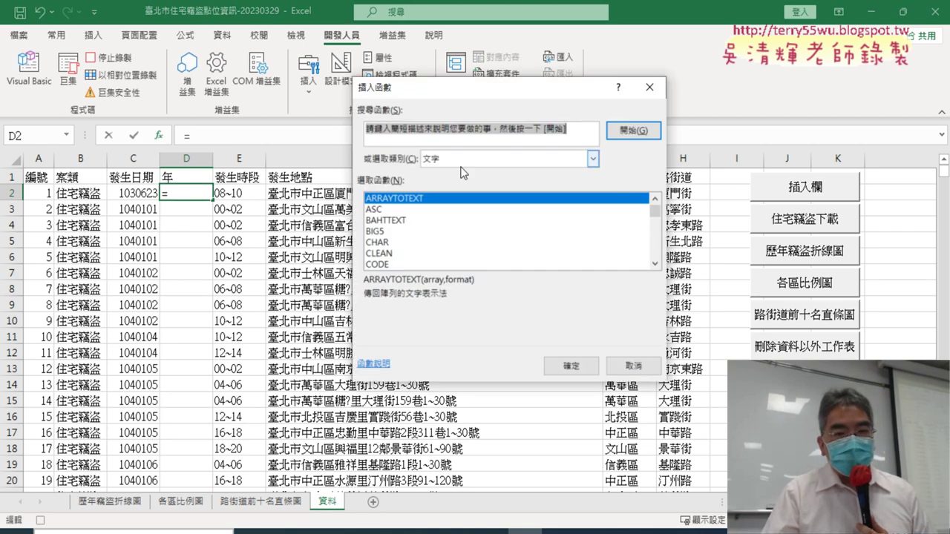
click(514, 158)
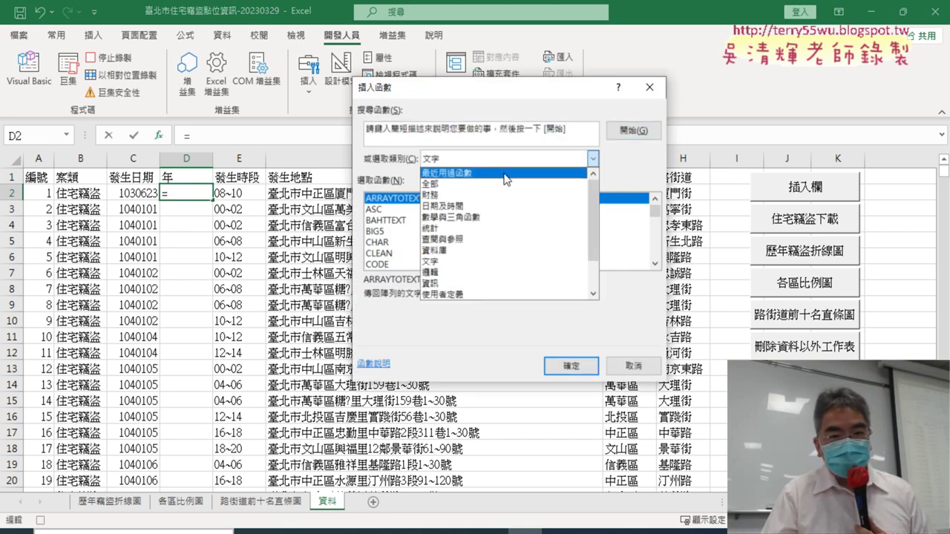
click(508, 173)
double_click(394, 199)
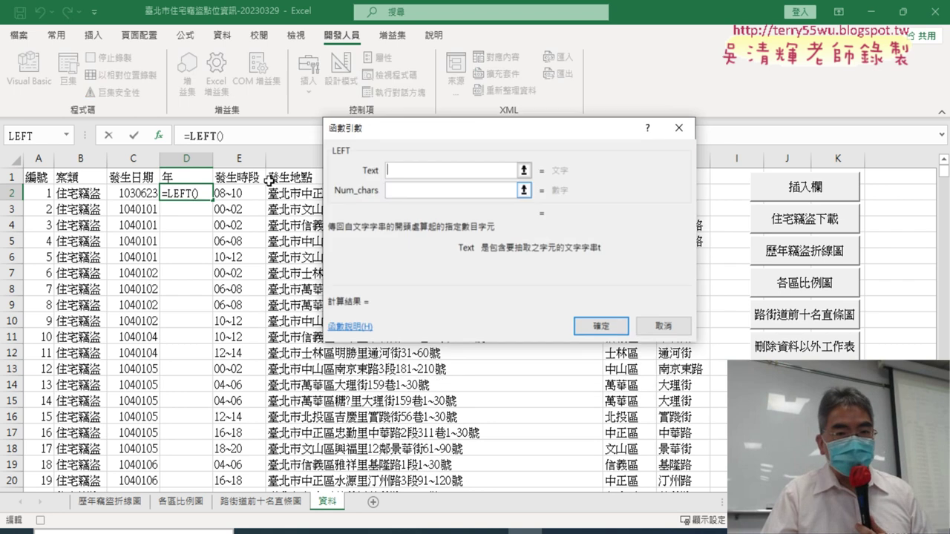
click(138, 193)
click(451, 190)
text(3)
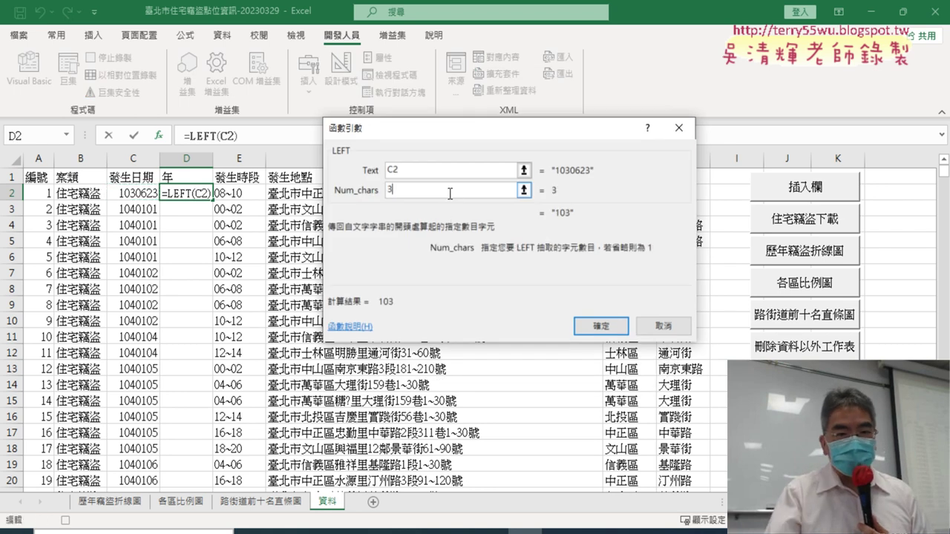
click(600, 326)
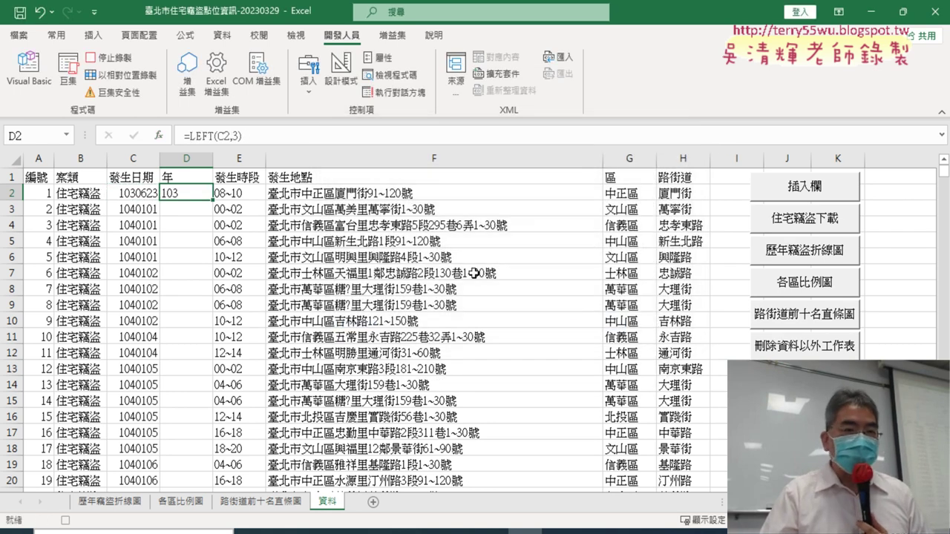
double_click(212, 200)
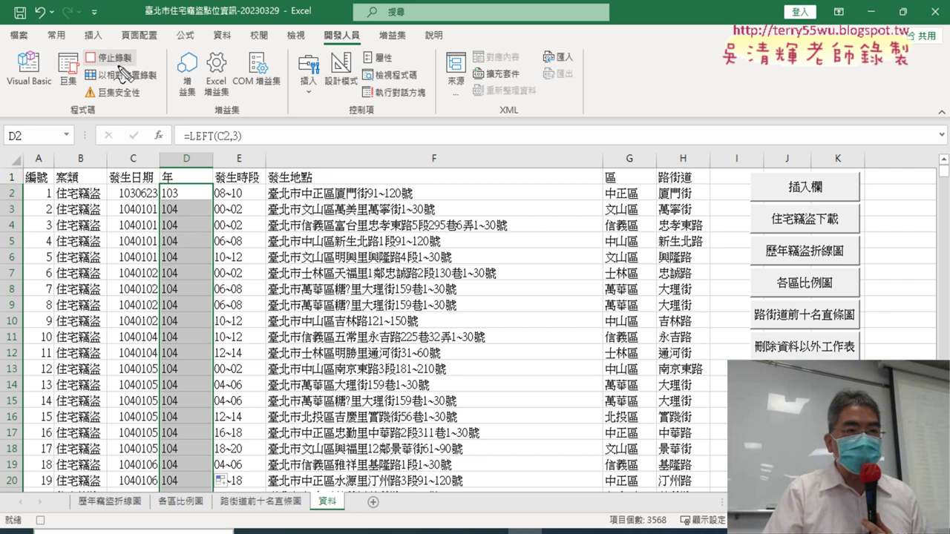
Stop the 插入年 macro recording and cancel the new Record Macro dialog.
mouse_move(134, 72)
mouse_down()
mouse_move(87, 69)
mouse_move(127, 80)
mouse_move(239, 267)
mouse_up()
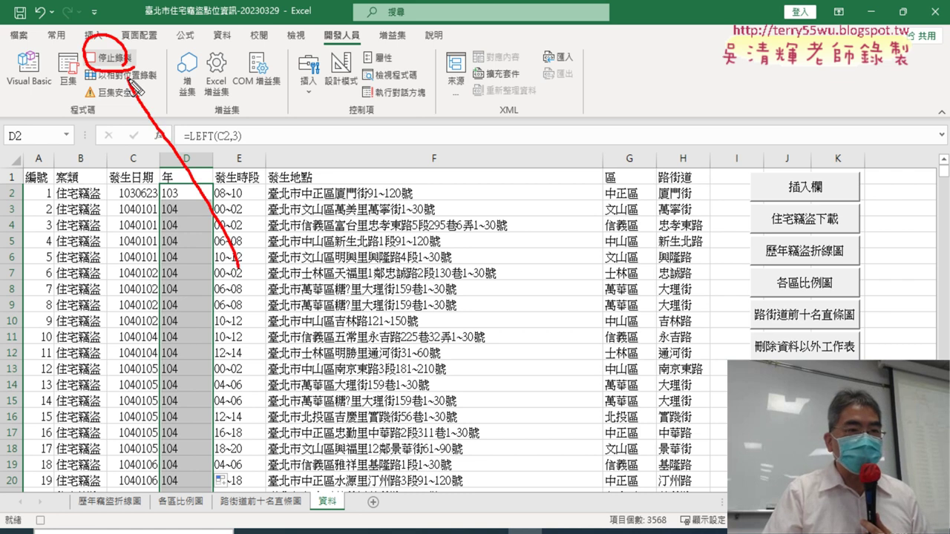
drag(131, 85, 159, 90)
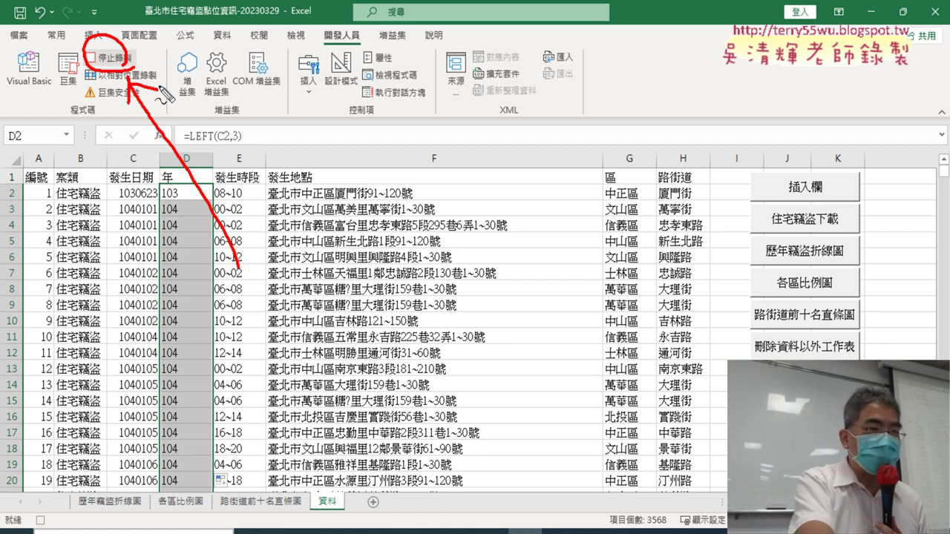
key(Escape)
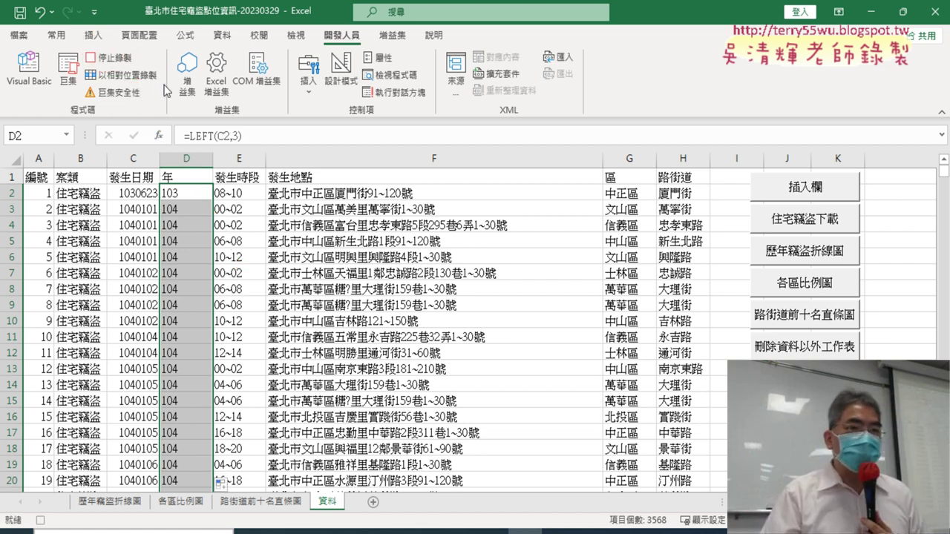
click(125, 66)
click(125, 66)
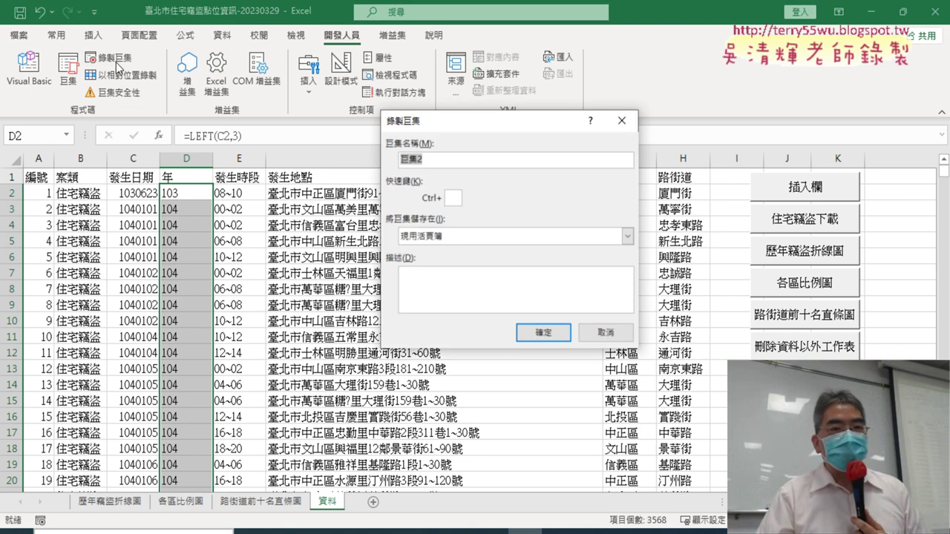
click(621, 338)
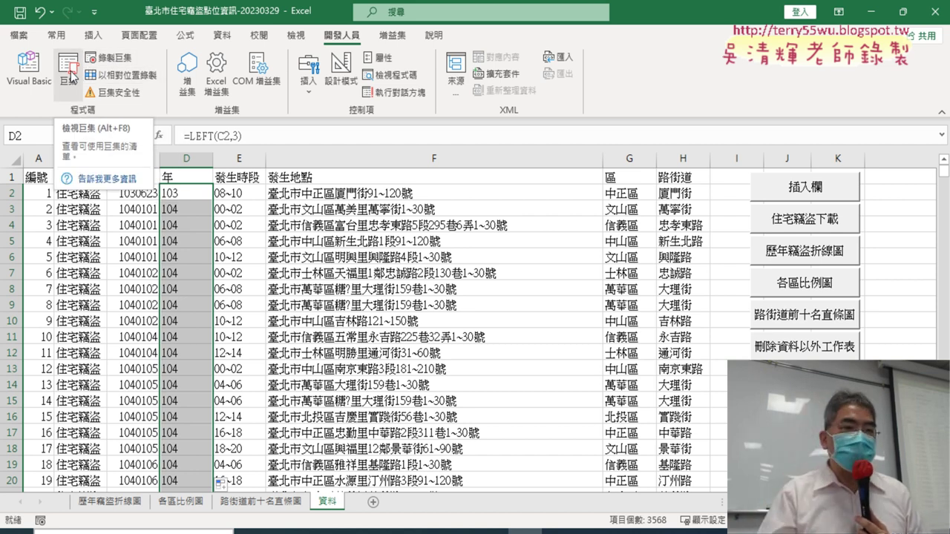
Look over the 插入欄 macro in the 巨集 list, then right-click the selected 年 column D.
click(72, 77)
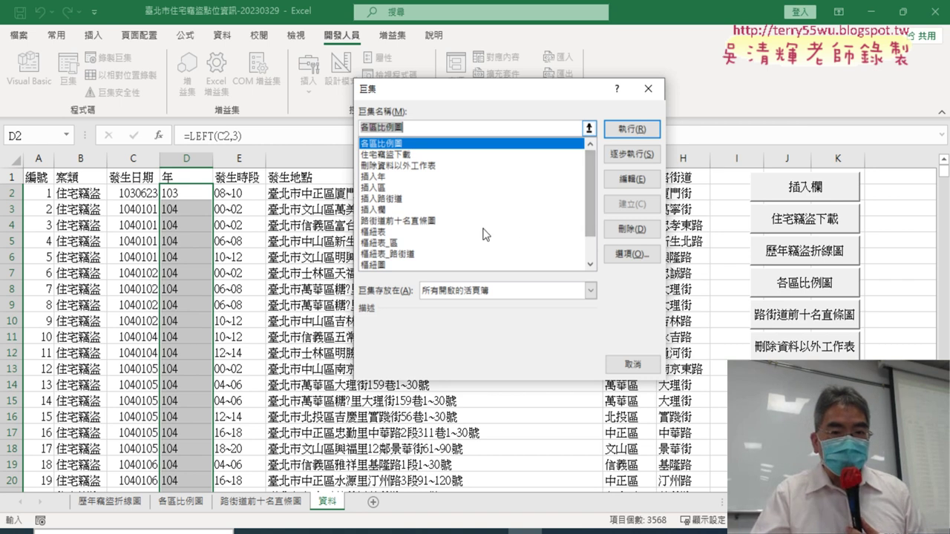
click(459, 211)
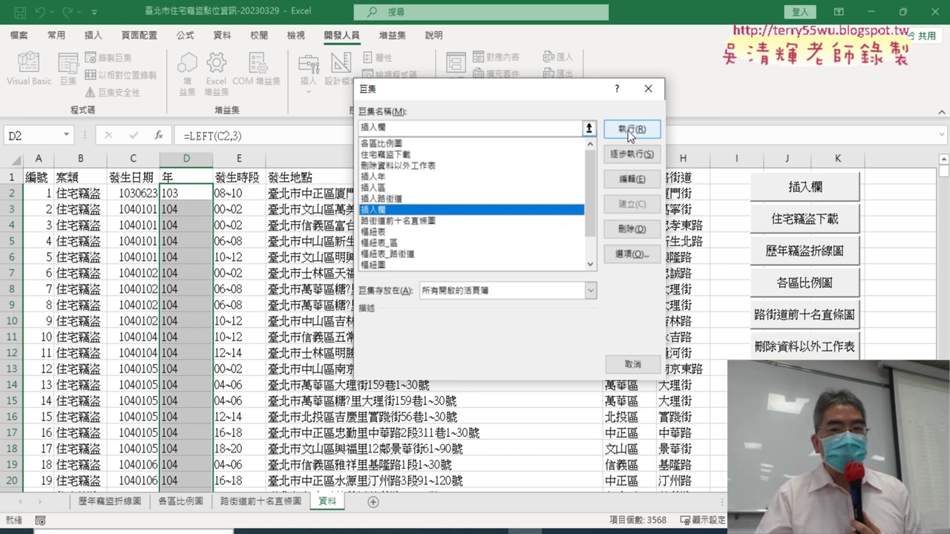
click(648, 88)
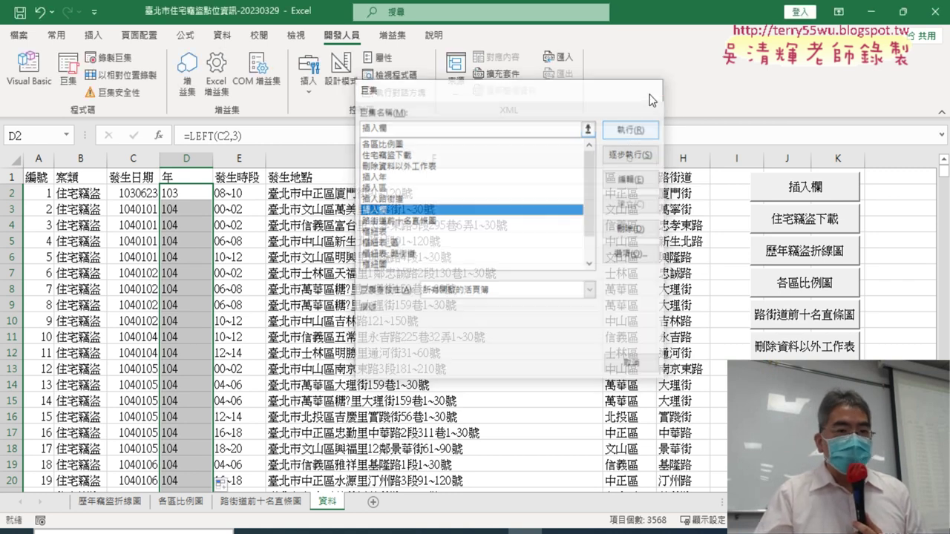
click(186, 159)
right_click(191, 252)
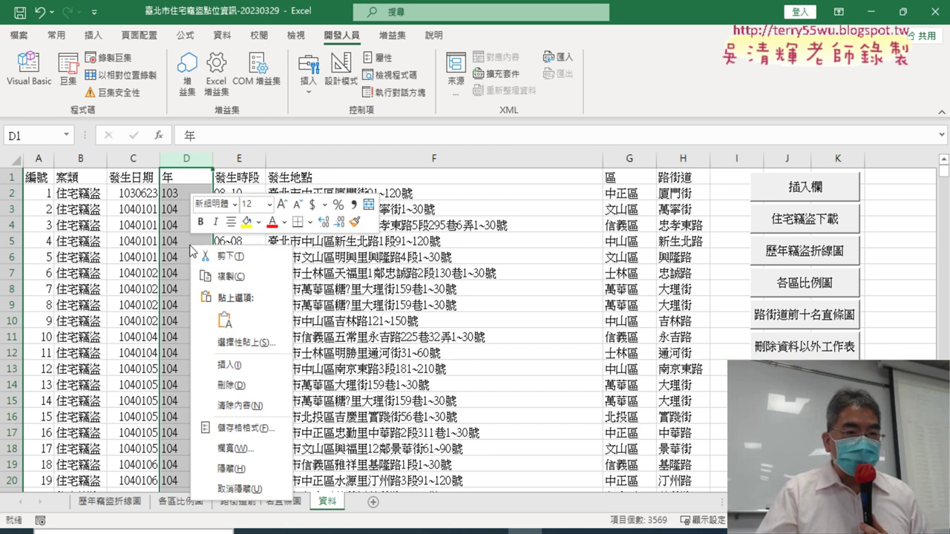
Delete the 年 column and run the 插入欄 macro to rebuild it.
click(236, 385)
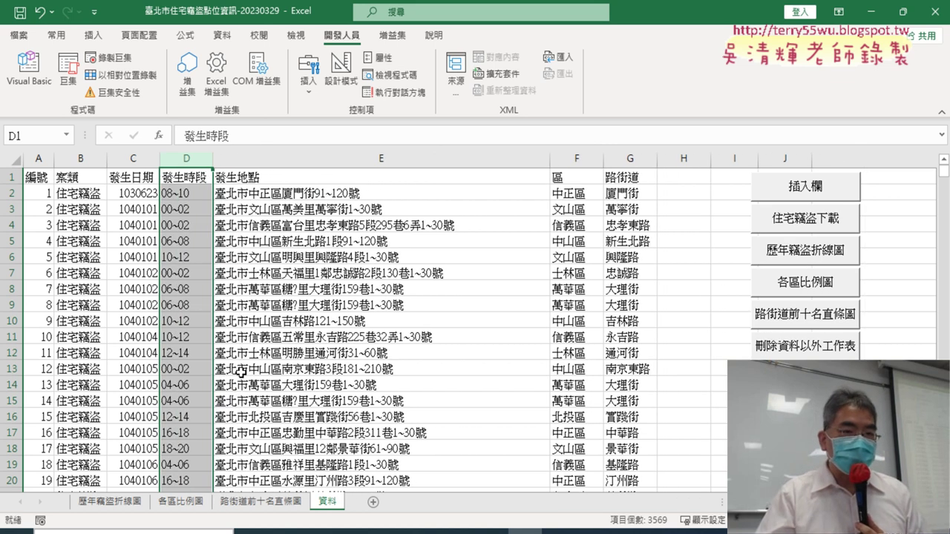
click(68, 73)
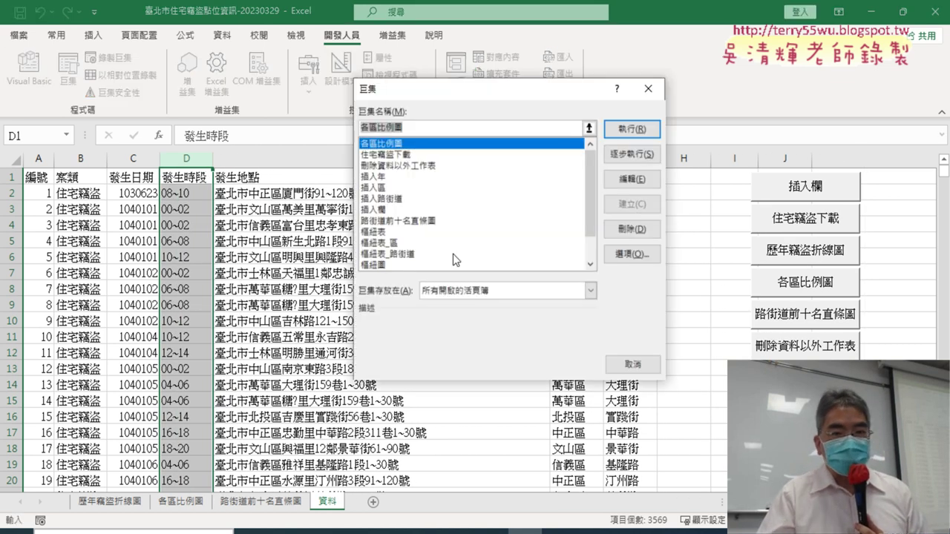
click(396, 212)
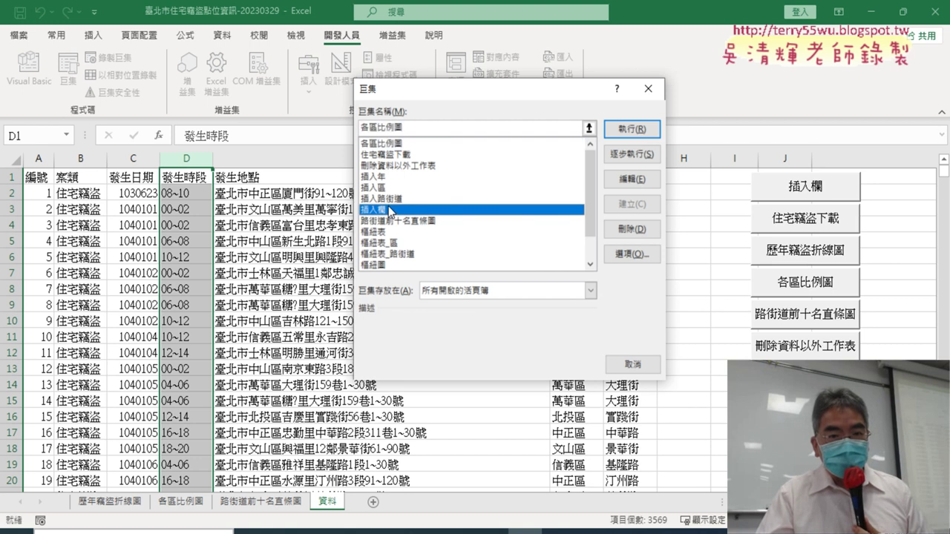
click(632, 130)
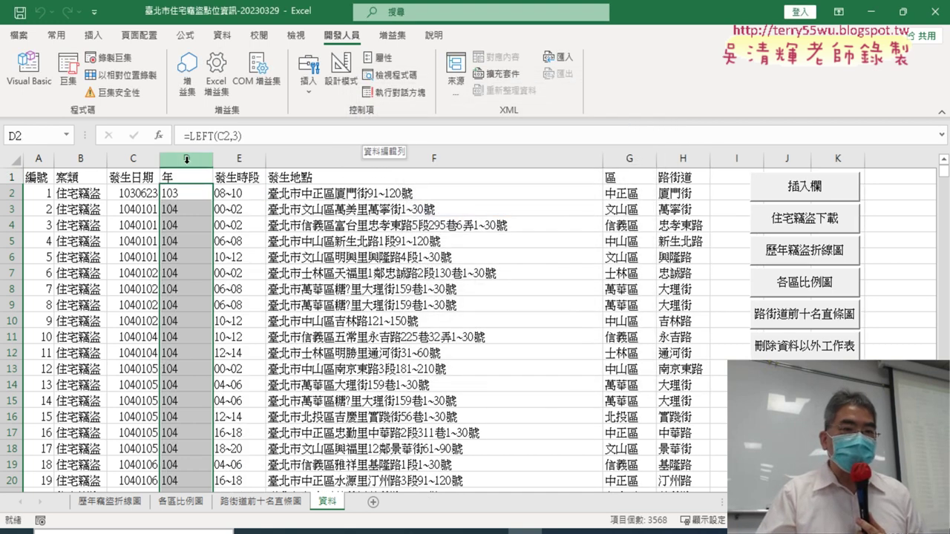
Delete column D again and run the 插入年 macro to refill years with =LEFT(C2,3).
click(187, 159)
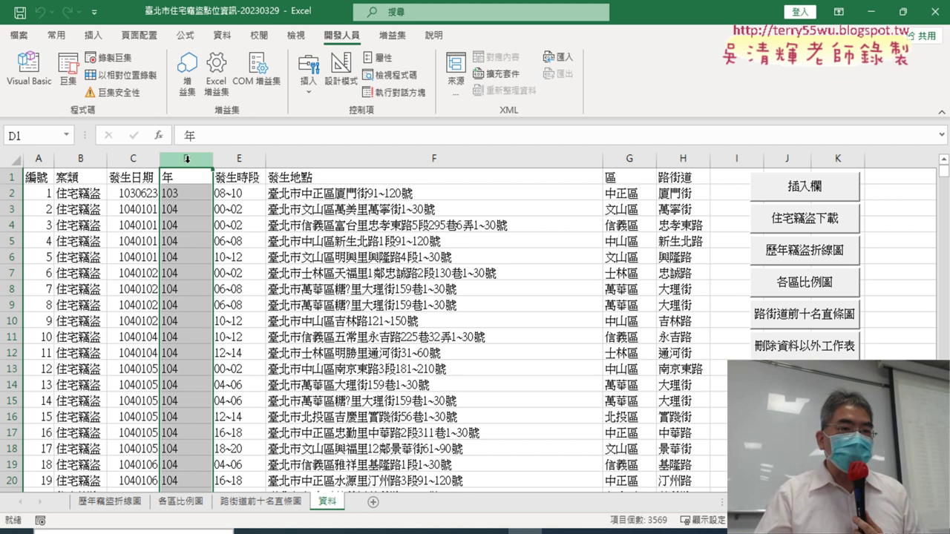
right_click(192, 254)
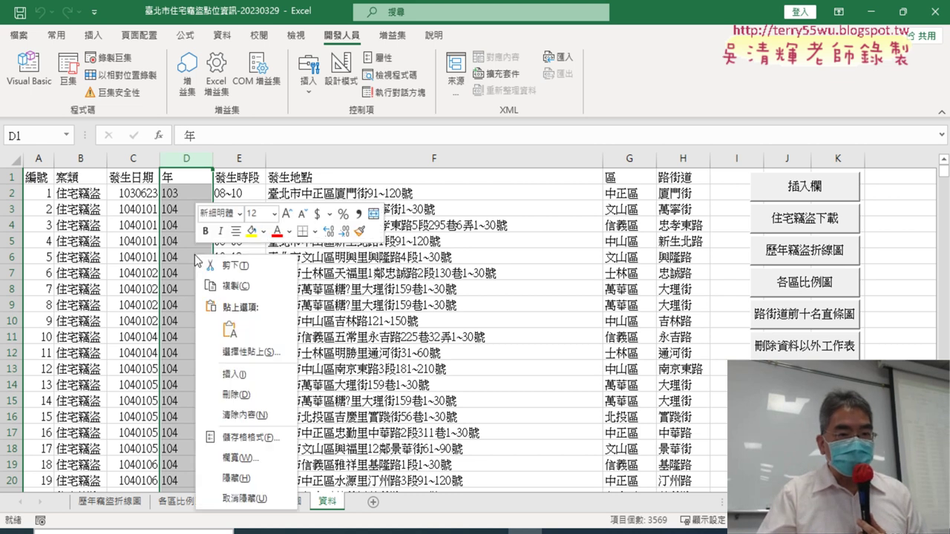
click(239, 377)
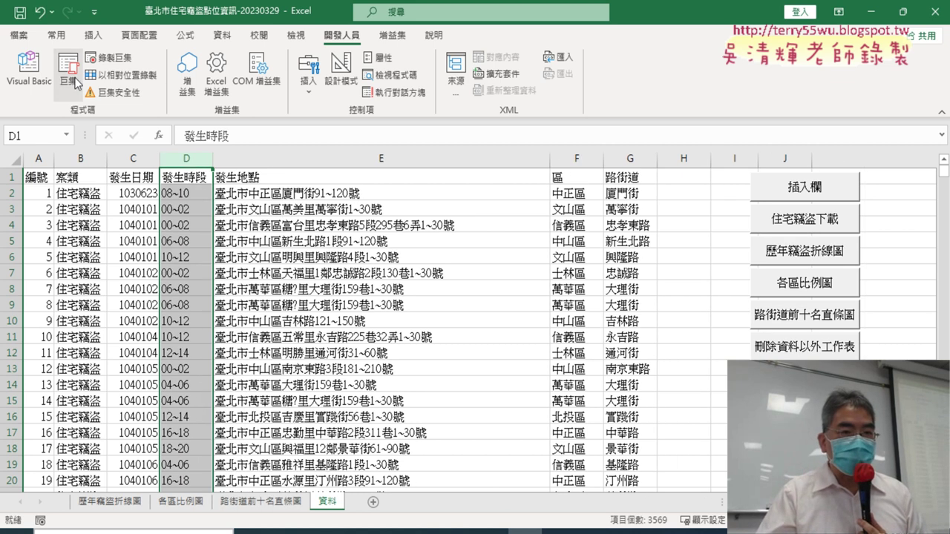
click(68, 74)
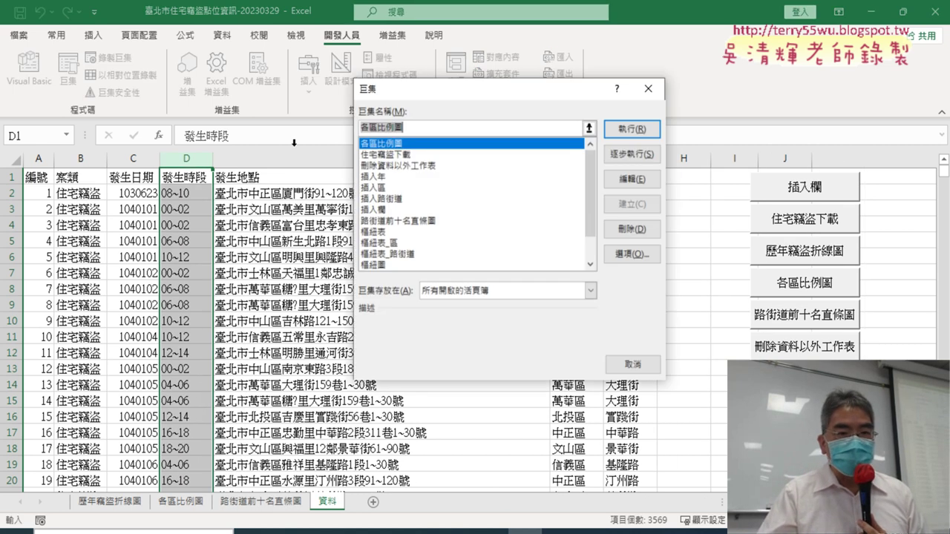
click(391, 179)
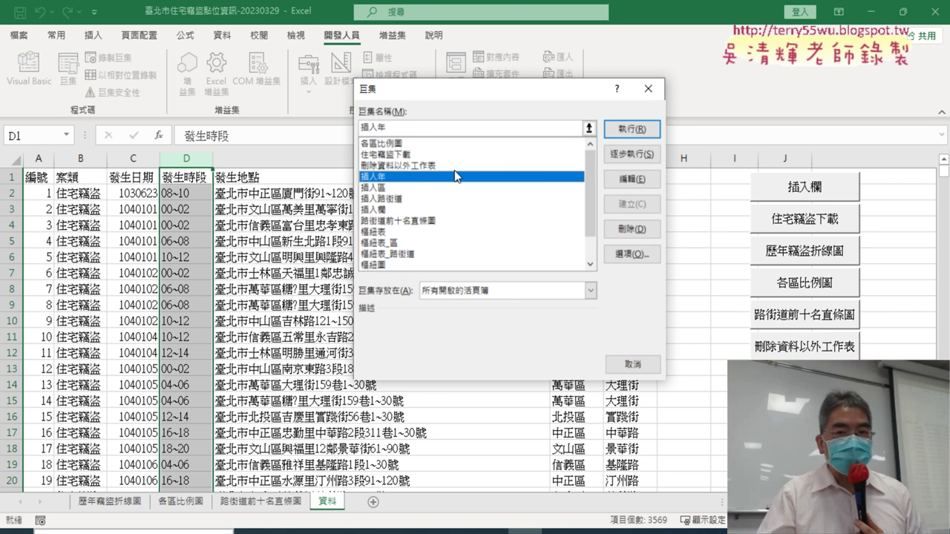
click(642, 131)
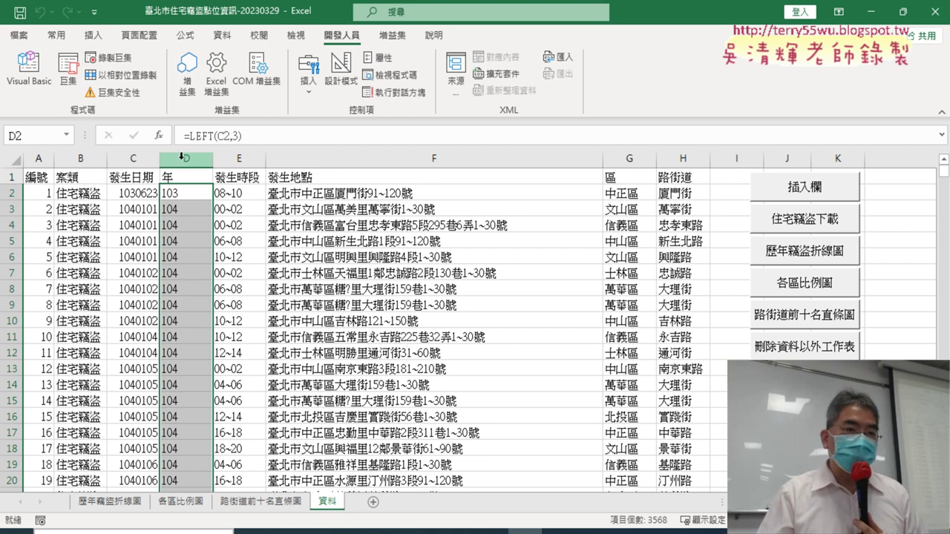
Open the 插入年 macro with 編輯 to show its Module2 code in the VBA editor.
click(77, 80)
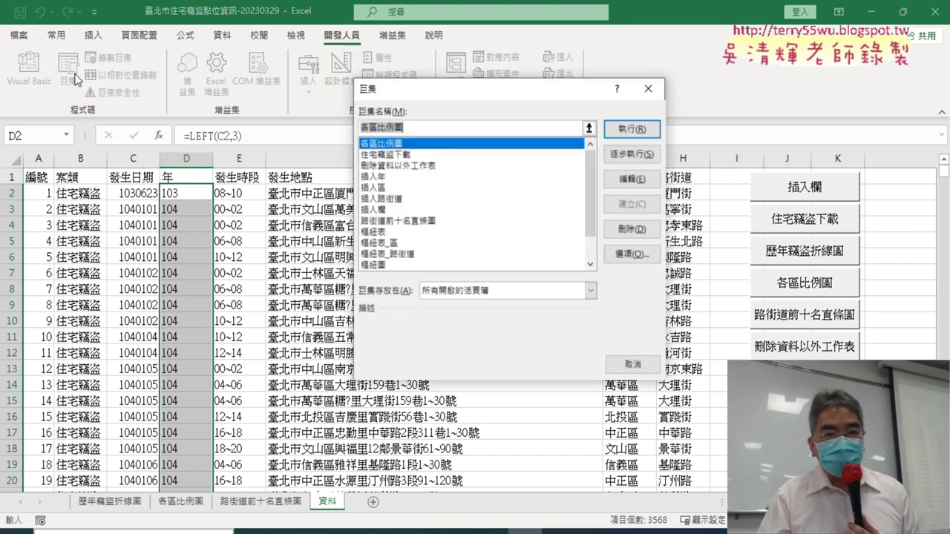
click(388, 179)
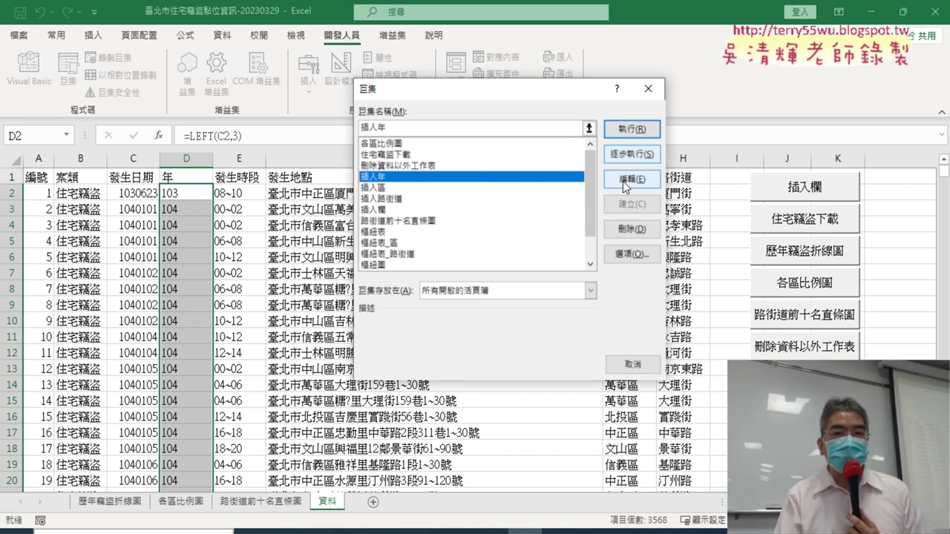
click(632, 129)
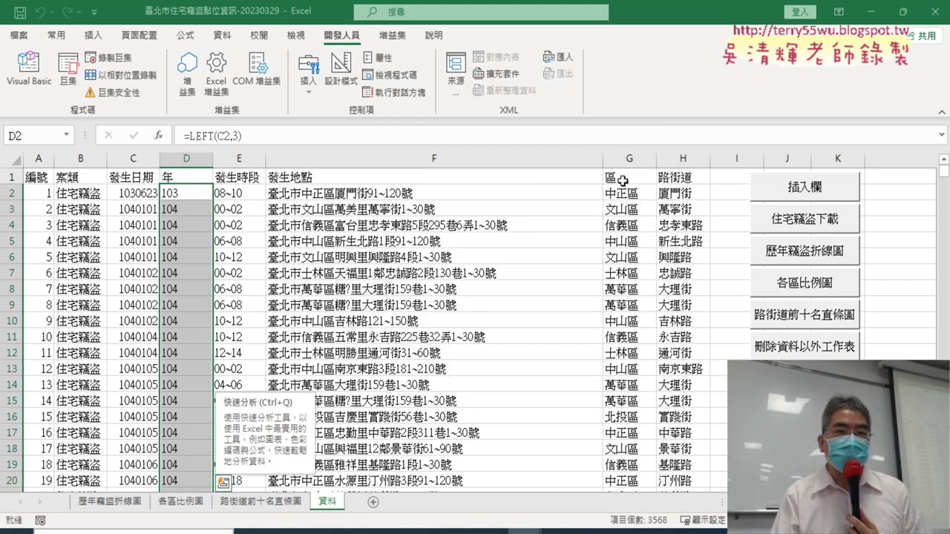
click(26, 65)
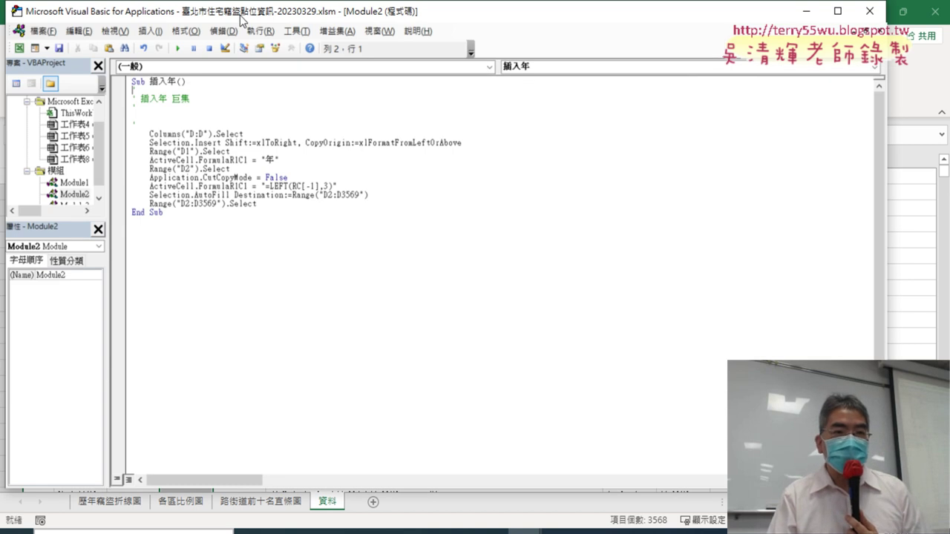
Shrink and reposition the VBA editor so the sheet's 年 column D shows behind it.
drag(242, 16, 375, 78)
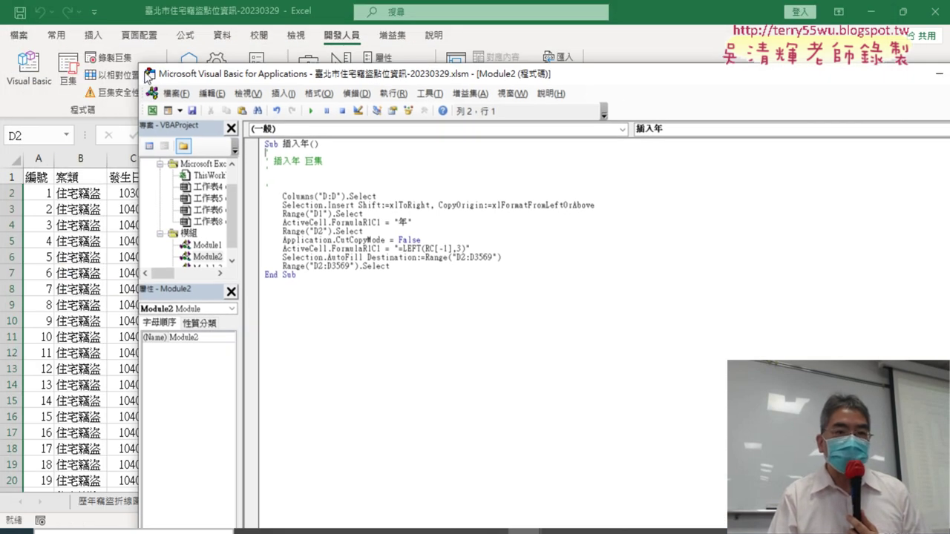
drag(149, 74, 247, 181)
drag(344, 188, 188, 67)
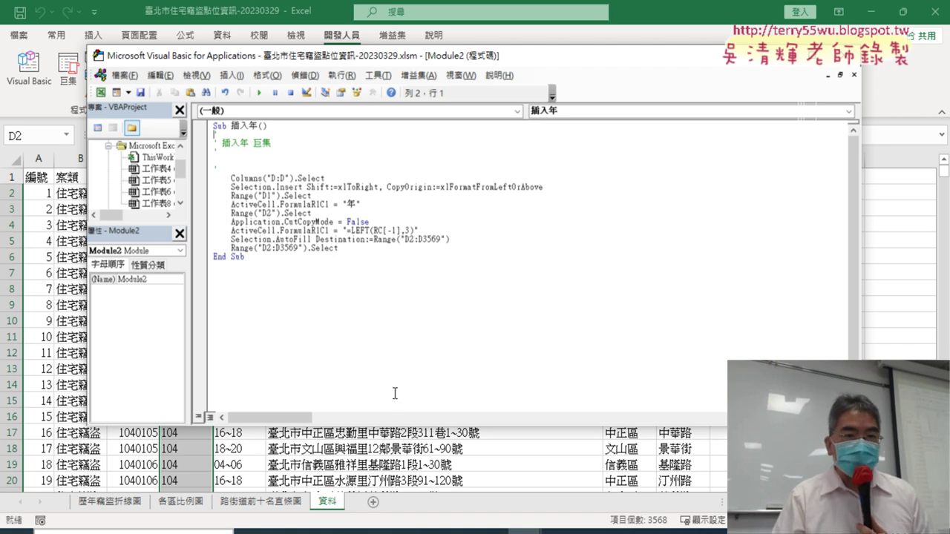
drag(240, 56, 351, 92)
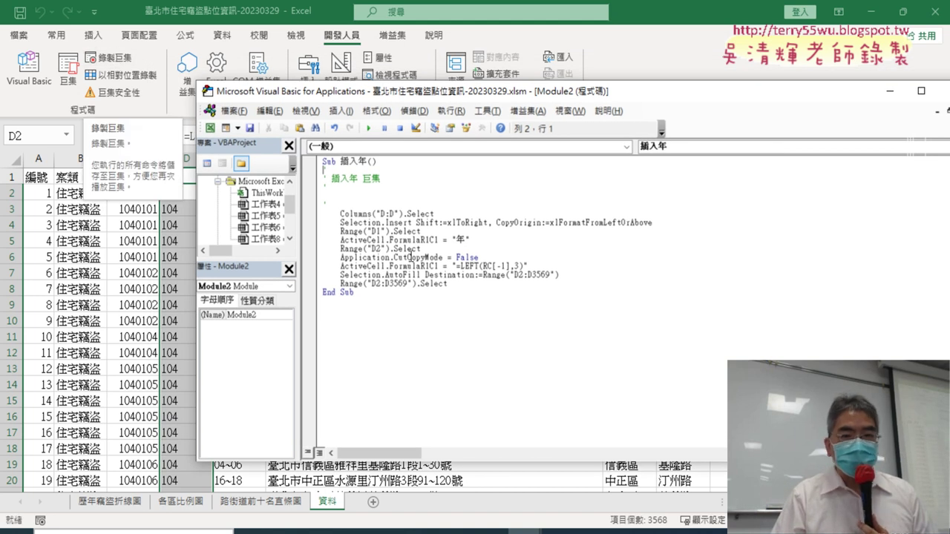